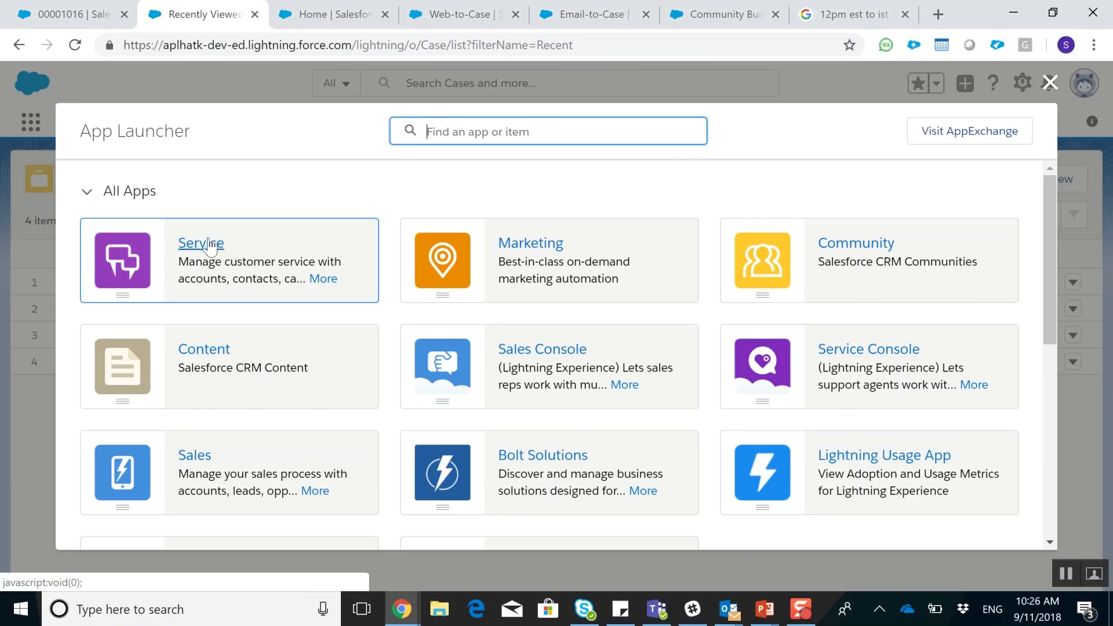
Step: Switch to the Service app, browse Accounts, Contacts and Cases, and open case 00001016
click(208, 270)
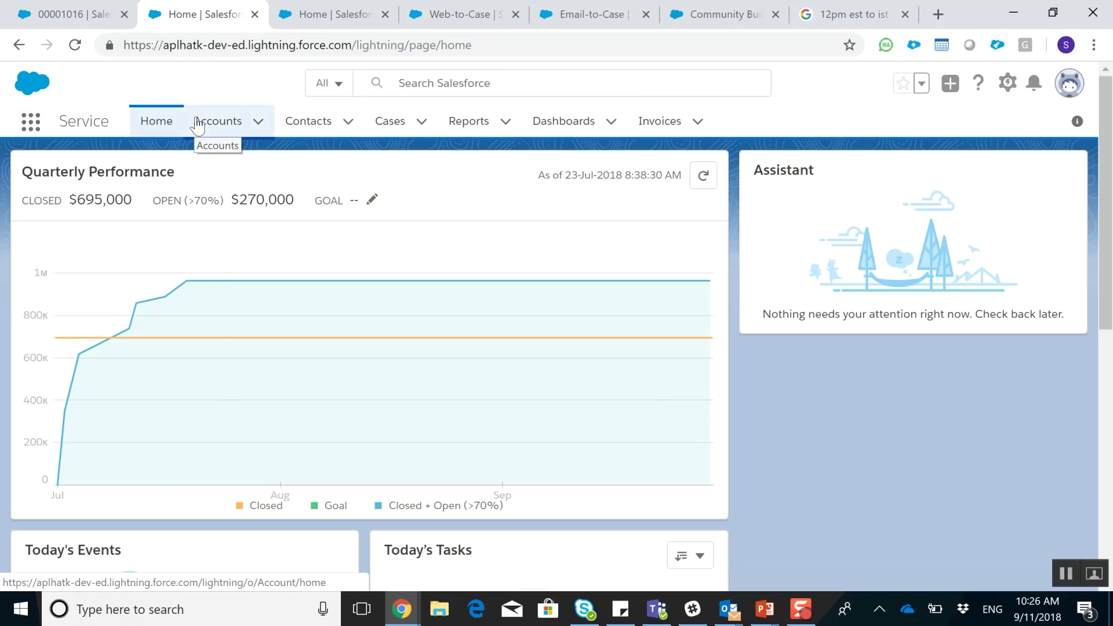
click(224, 136)
click(303, 130)
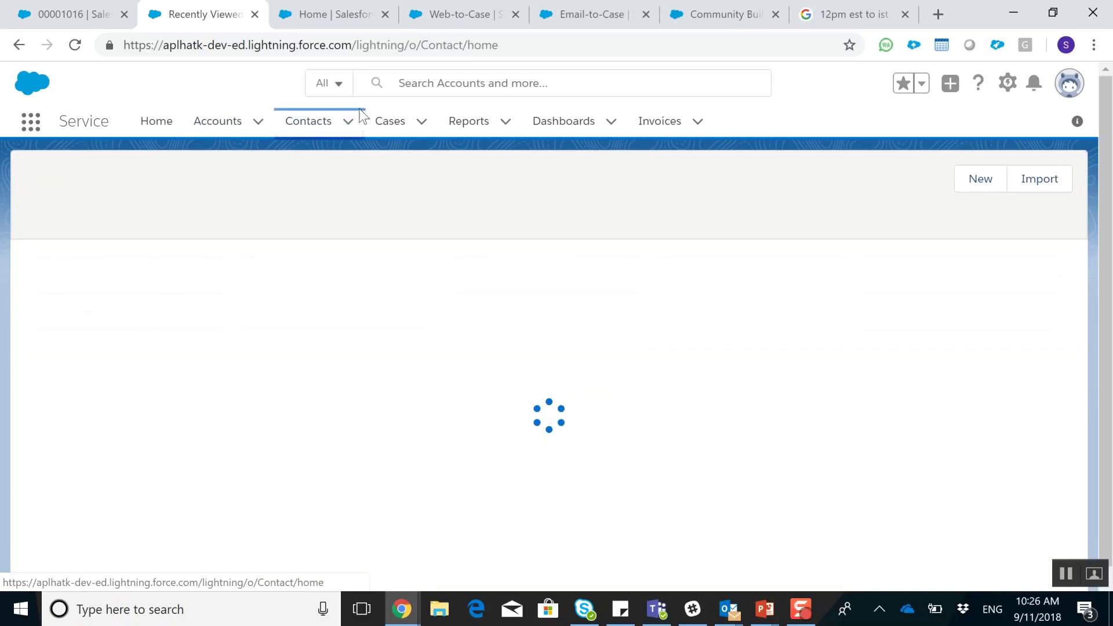
click(393, 131)
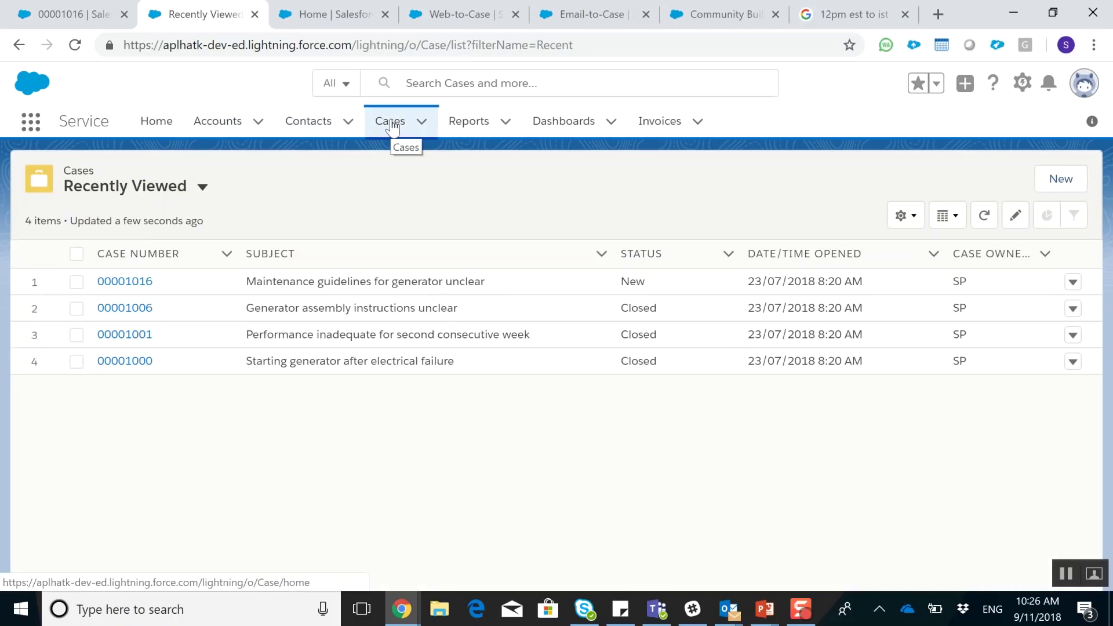
click(124, 283)
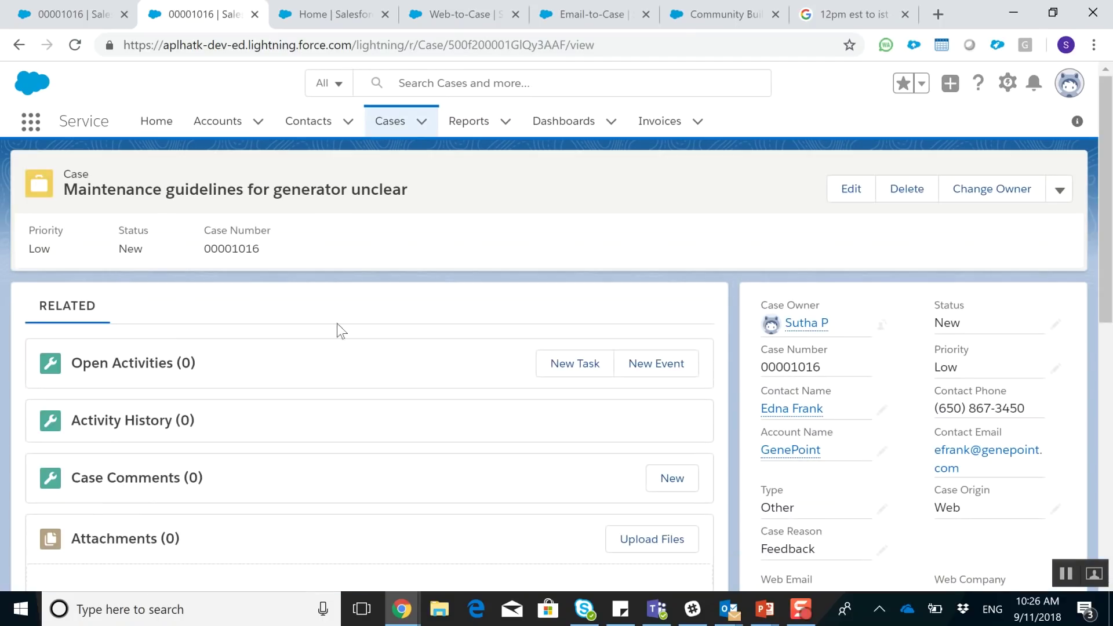
scroll(756, 371, down, 3)
scroll(748, 383, up, 3)
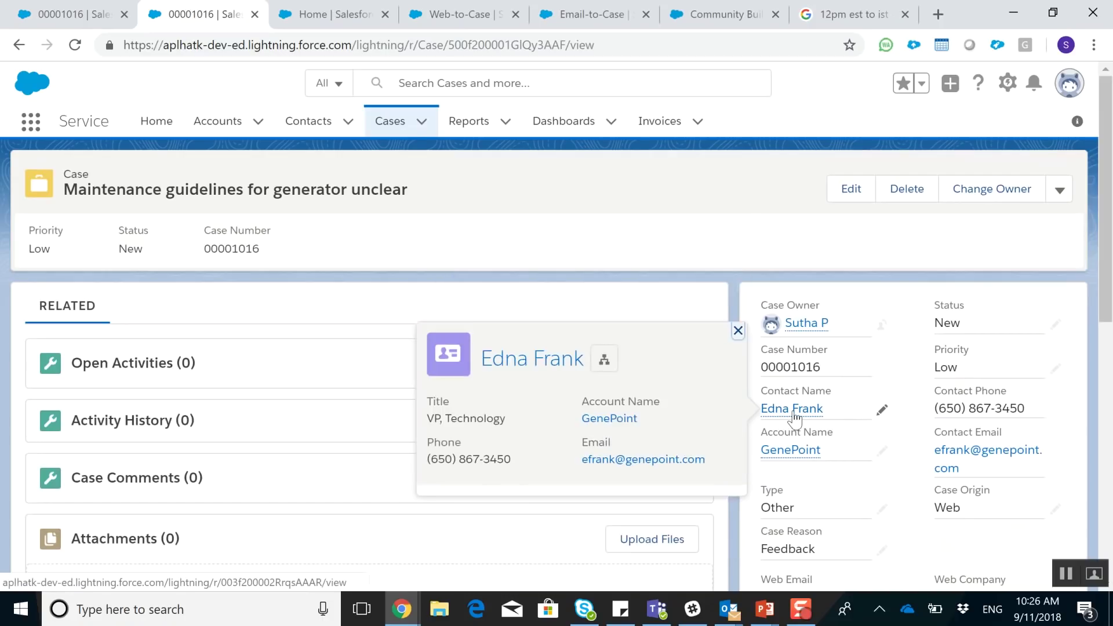
Step: Open the case's contact and the Cases home in new browser tabs
right_click(794, 412)
click(840, 230)
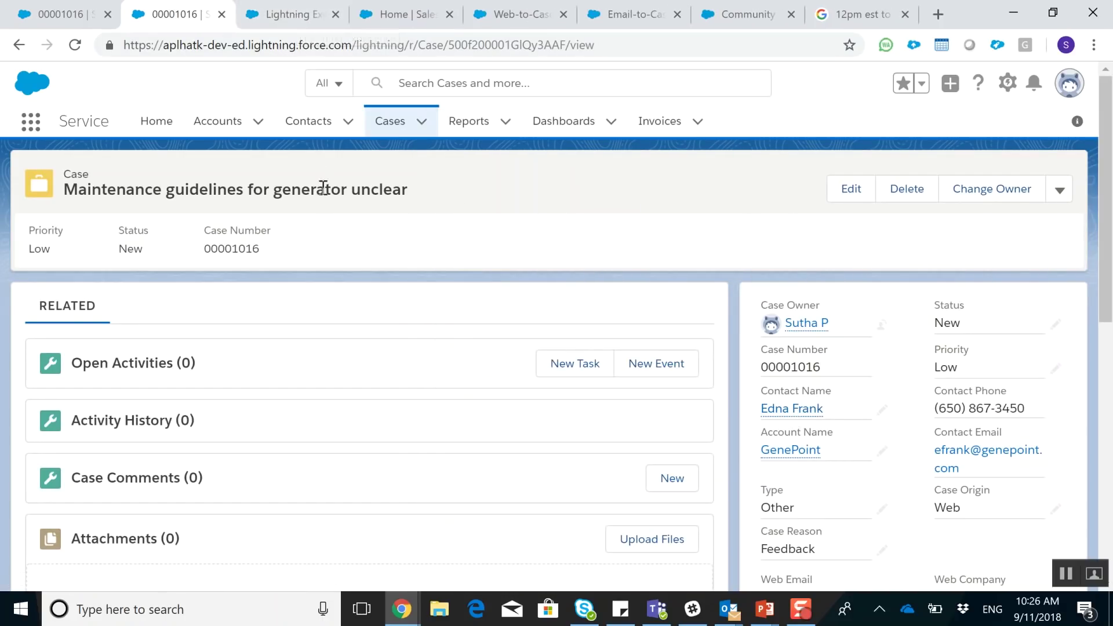
right_click(398, 118)
click(474, 130)
click(359, 14)
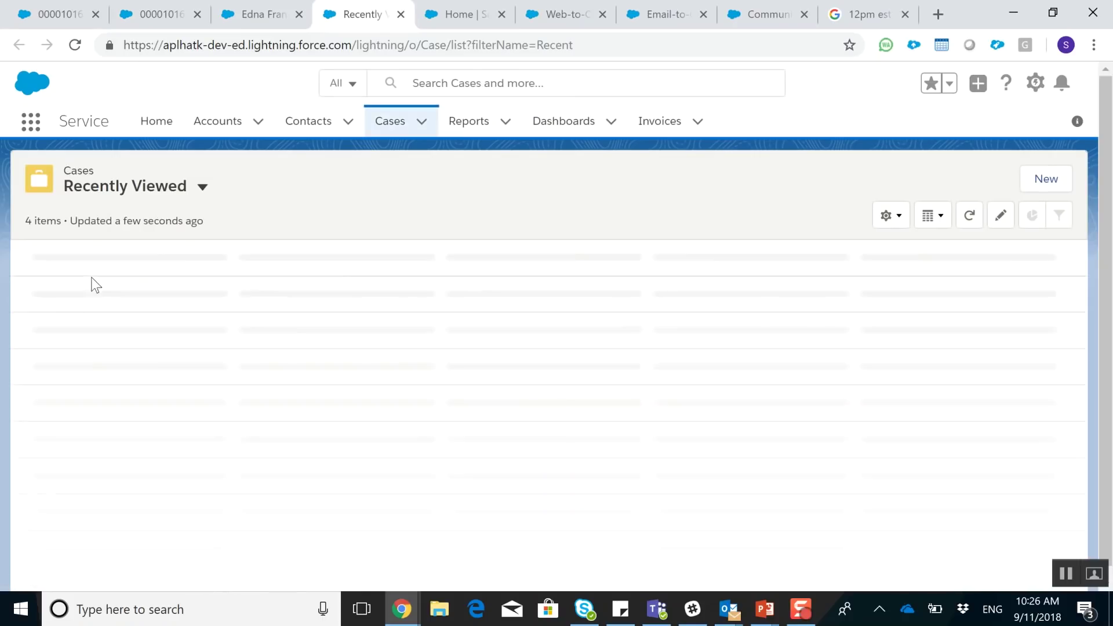
Step: Open case 00001006 in a new tab, close the blank page, and return to case 00001016
right_click(132, 307)
click(194, 320)
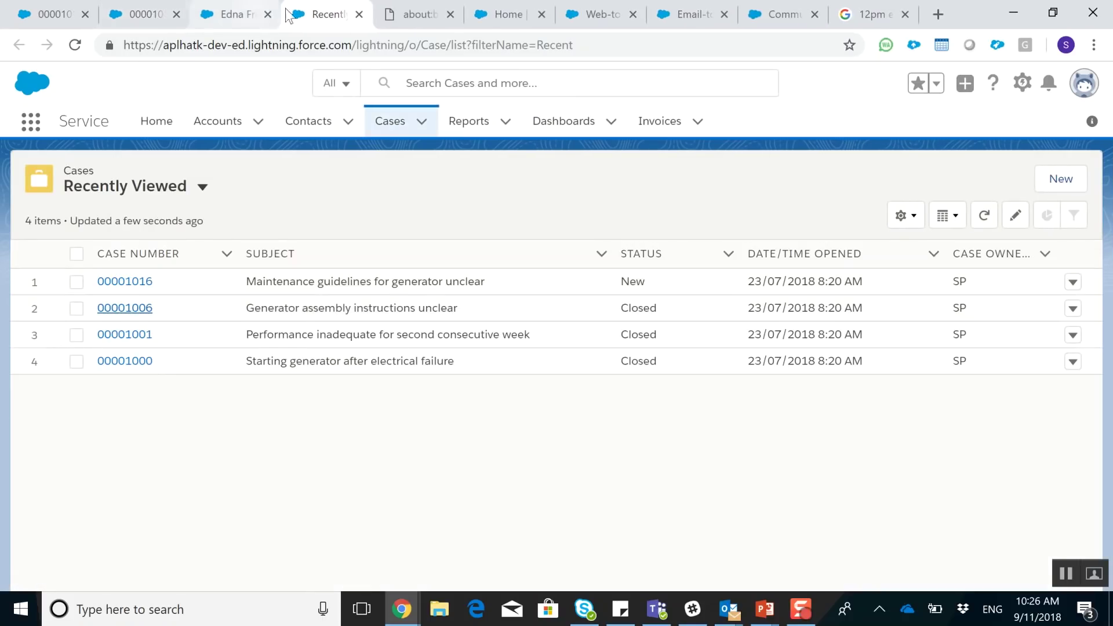
click(451, 14)
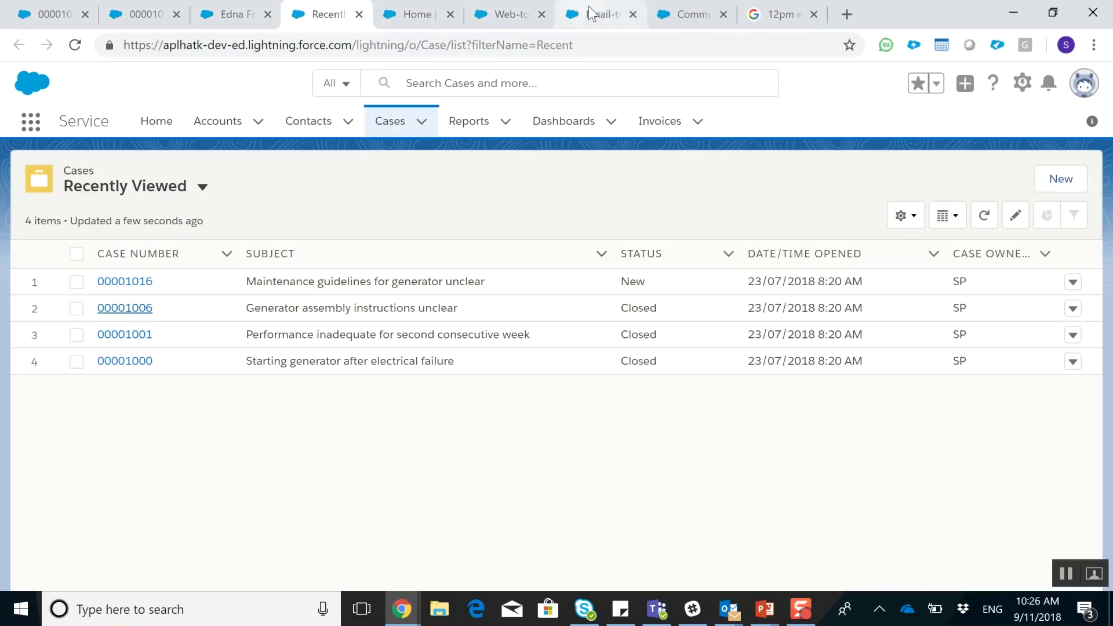
click(218, 2)
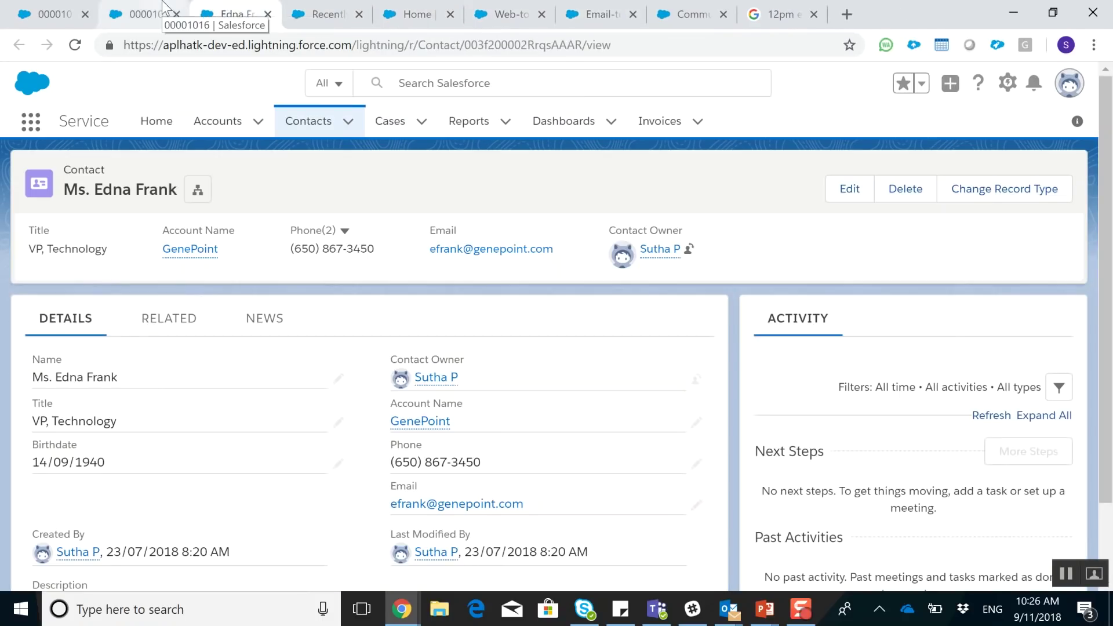
click(164, 7)
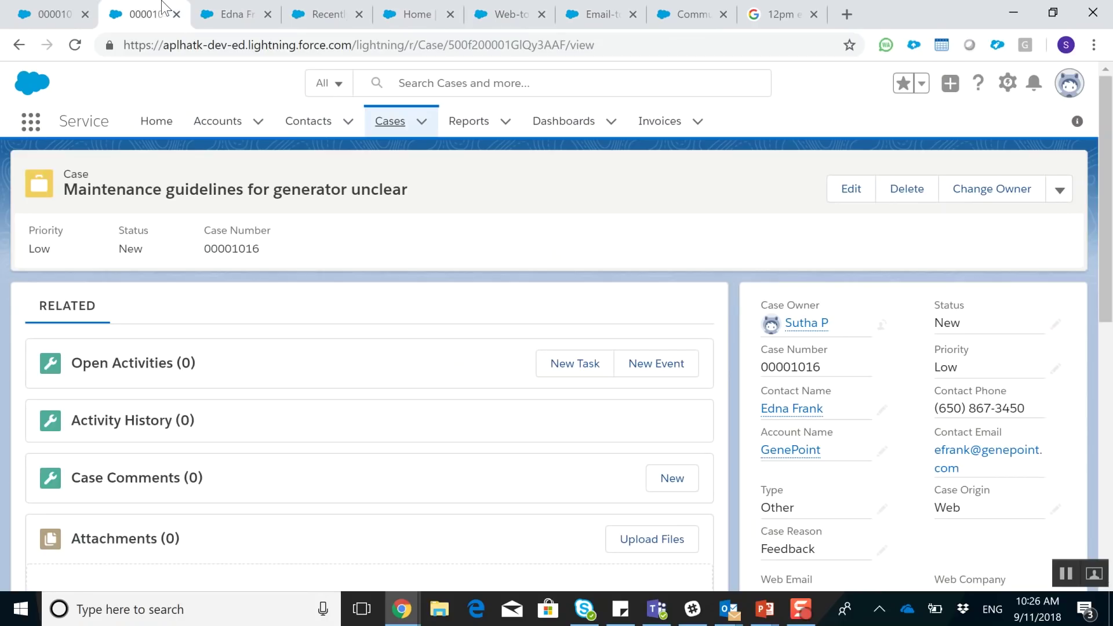
Step: Close the duplicate pages, then open case 00001002 from All Open Cases in the Service Console
click(177, 14)
click(176, 14)
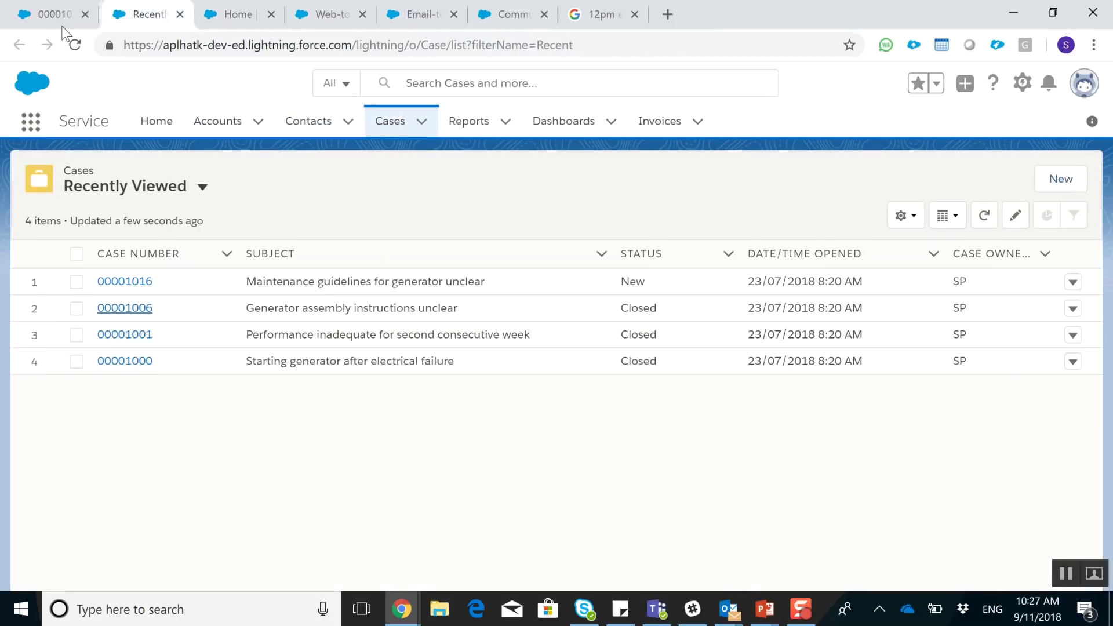
click(62, 24)
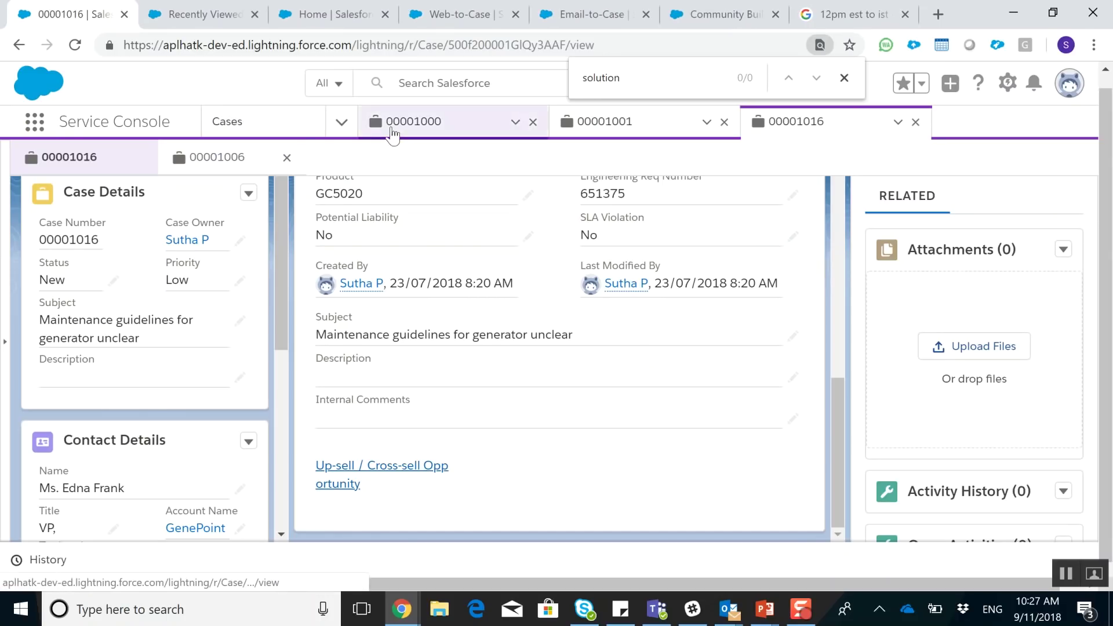
click(393, 135)
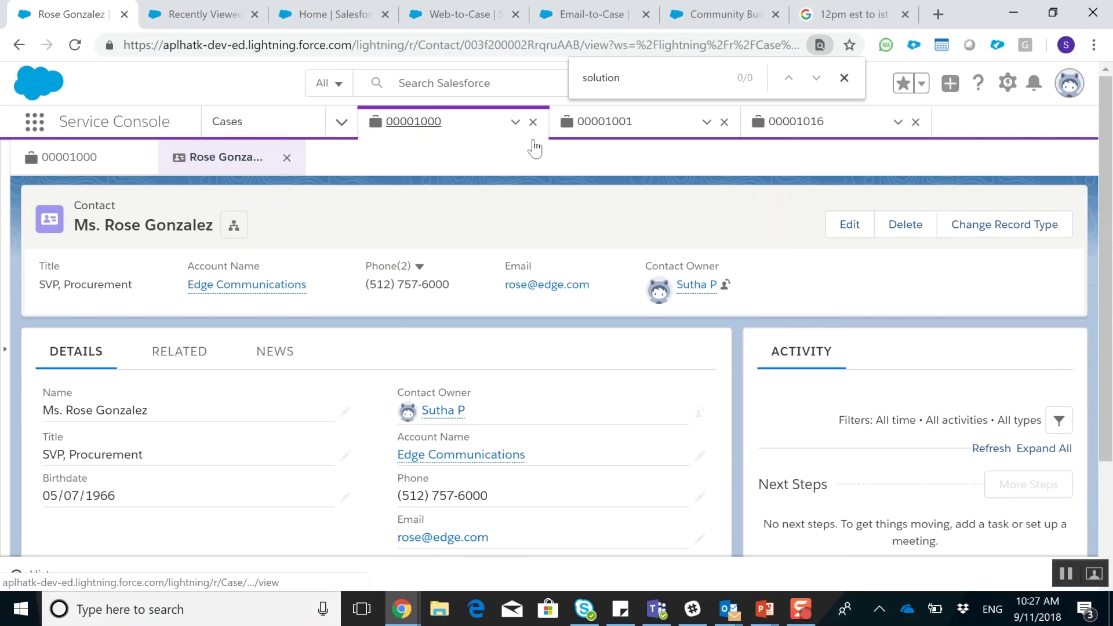
click(777, 139)
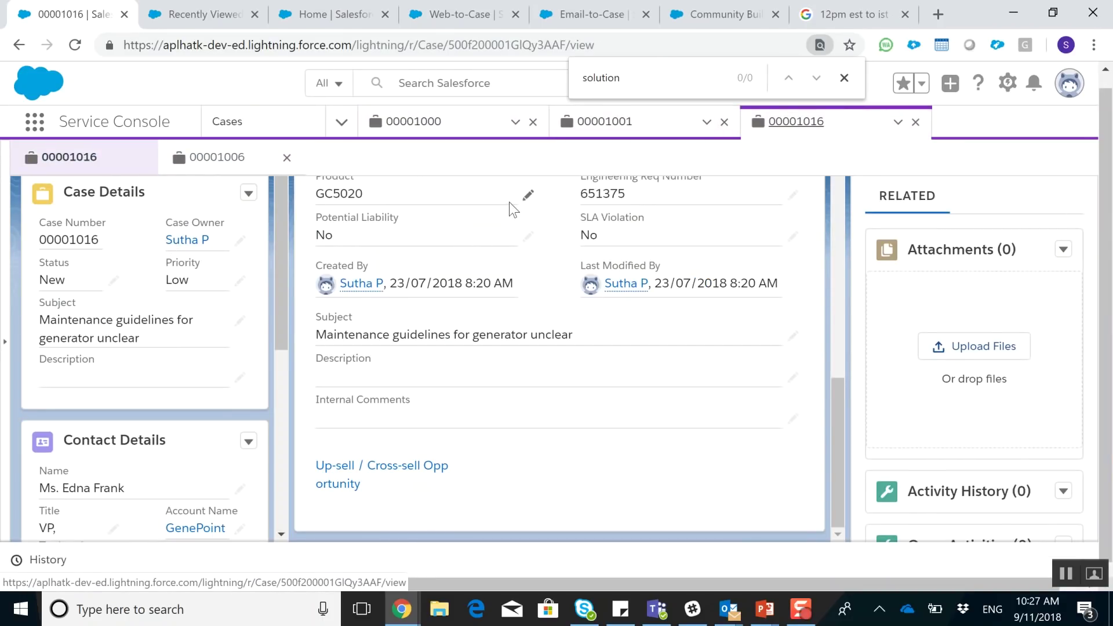
click(265, 125)
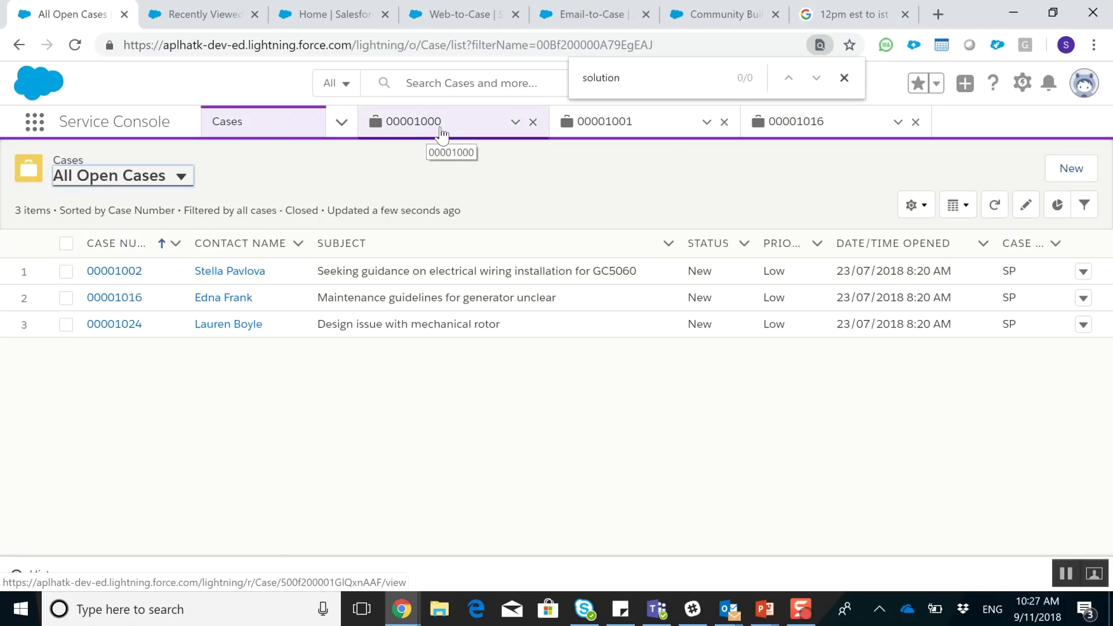
click(114, 273)
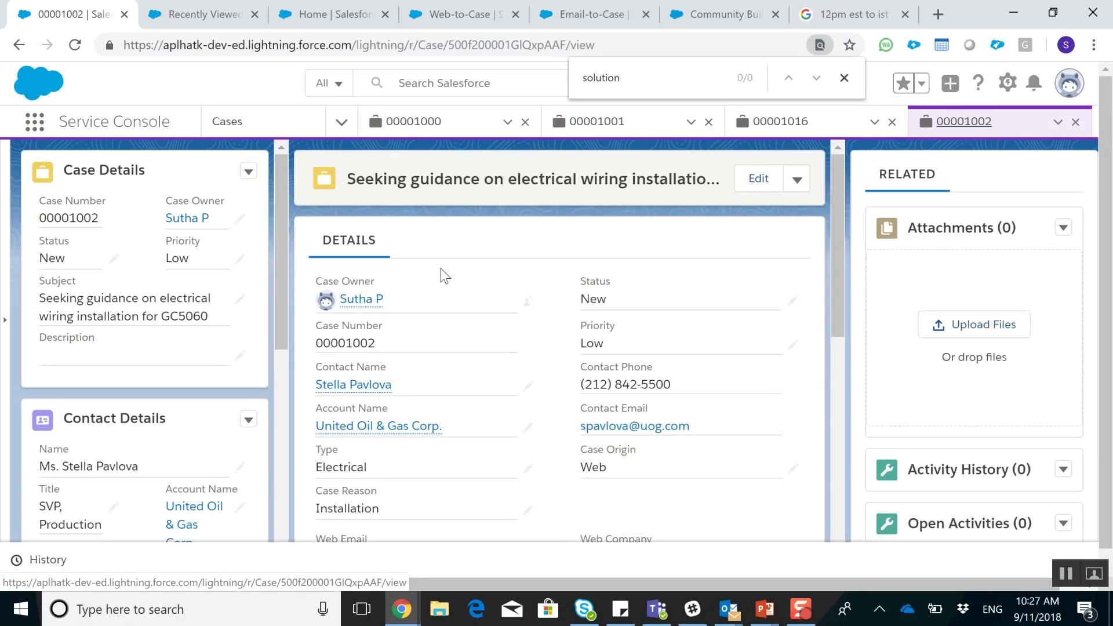
Step: Scroll case 00001002's details and open the contact record of the person who raised it
scroll(460, 270, down, 2)
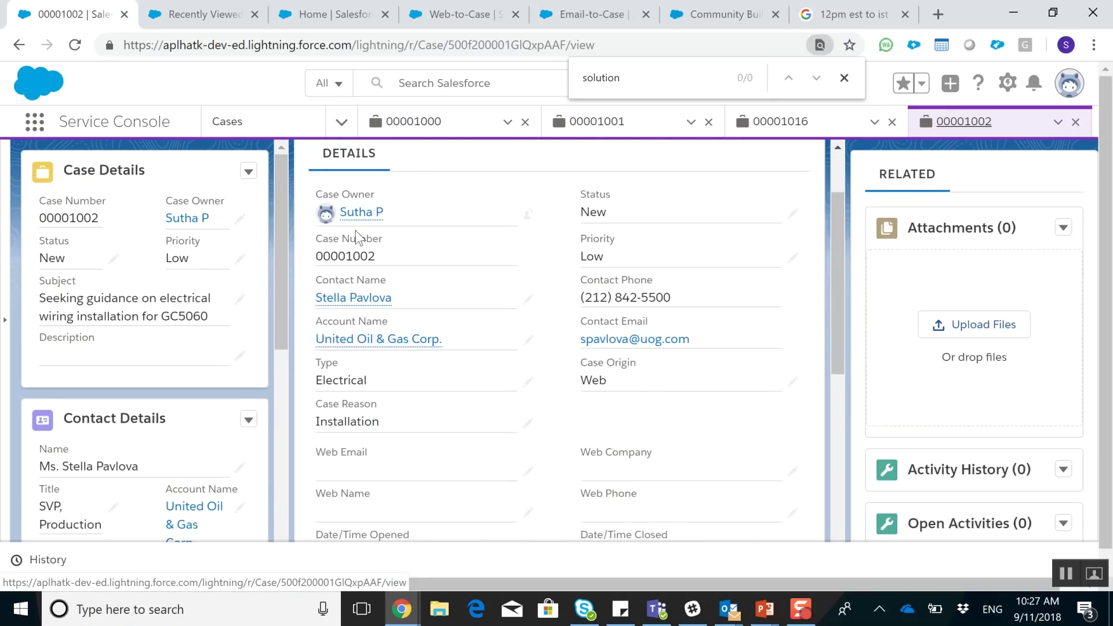
scroll(154, 290, down, 3)
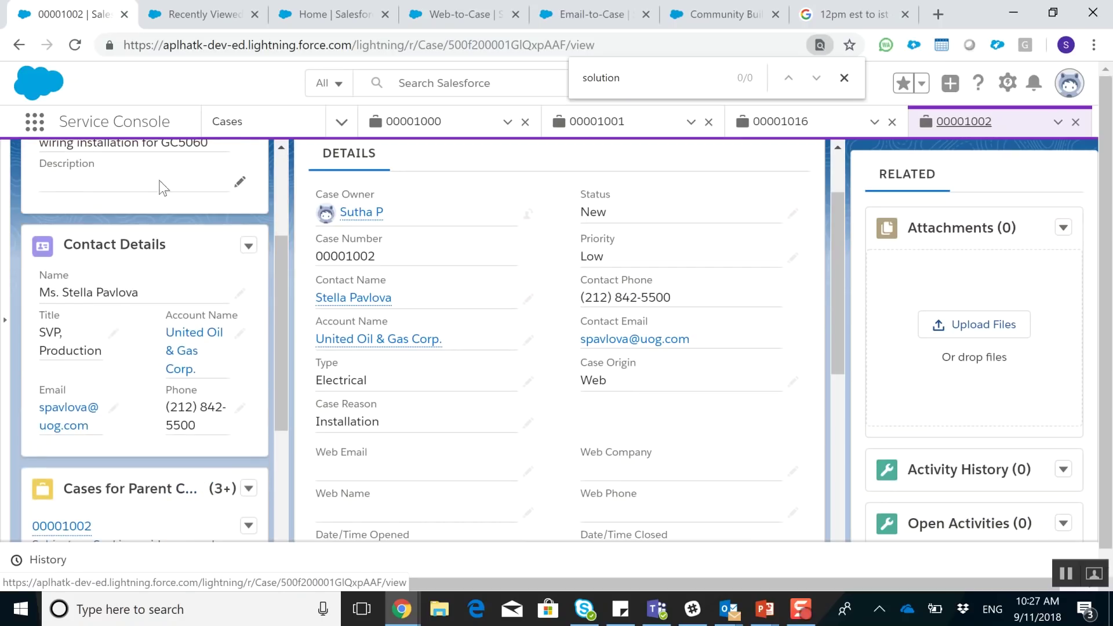
scroll(60, 348, down, 4)
scroll(64, 354, up, 5)
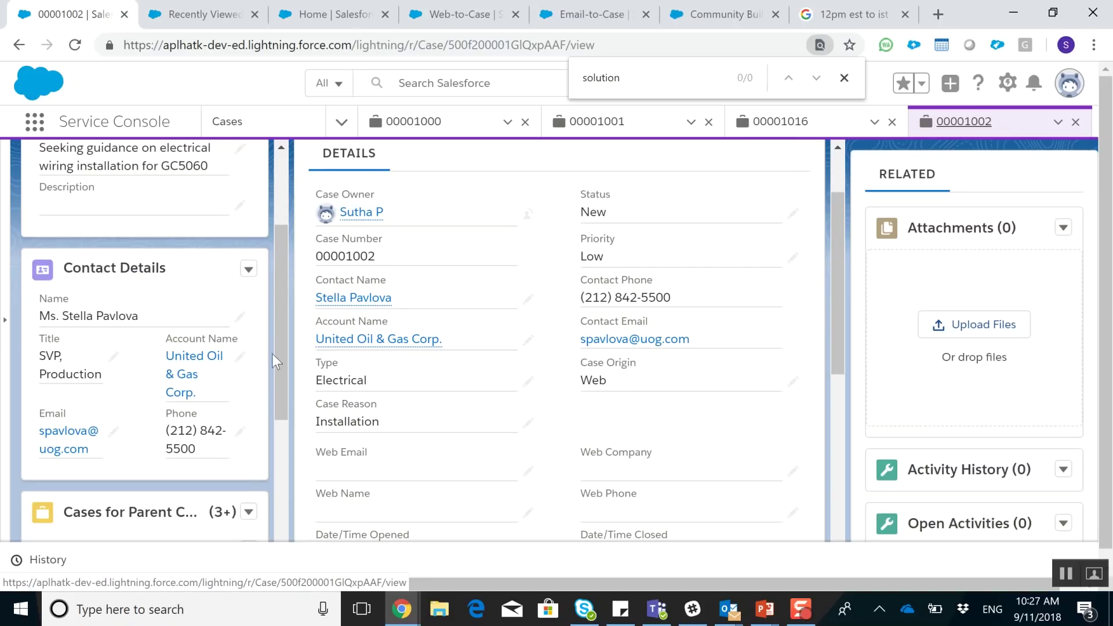
click(355, 299)
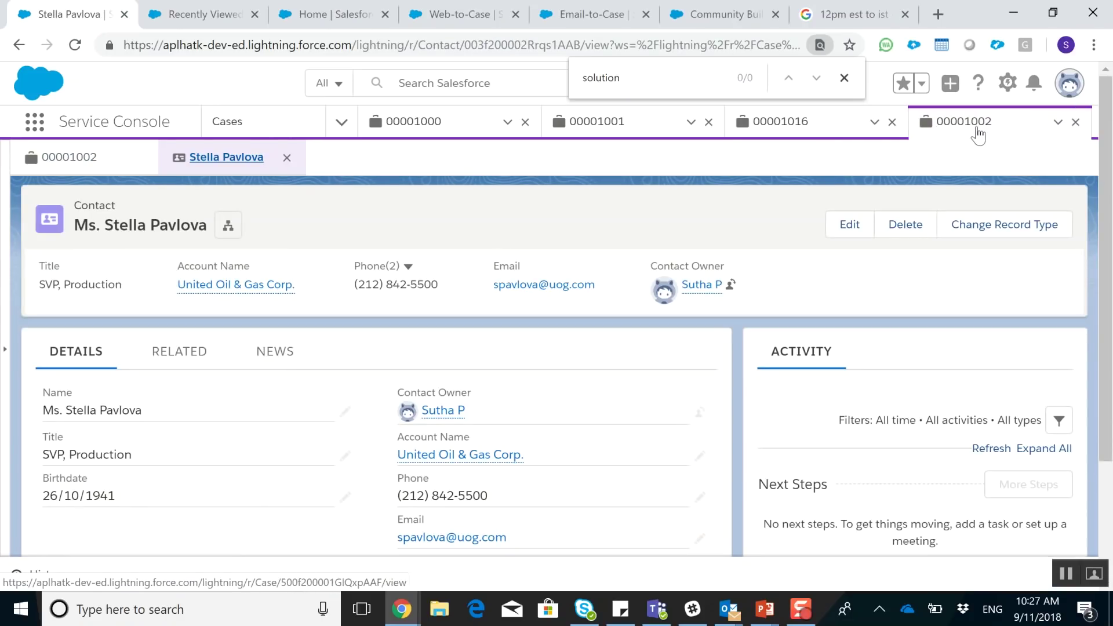
scroll(314, 351, down, 1)
scroll(313, 350, down, 1)
scroll(298, 364, down, 1)
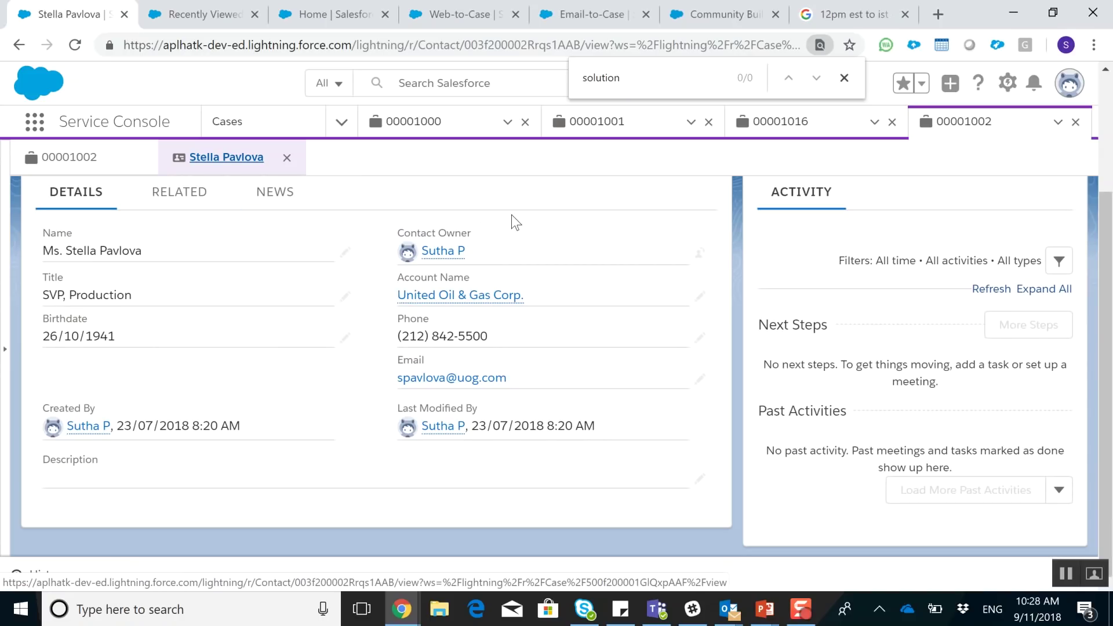
Step: Browse case 00001001's details, contact and United Oil & Gas Corp. account, then the other case workspaces
click(591, 121)
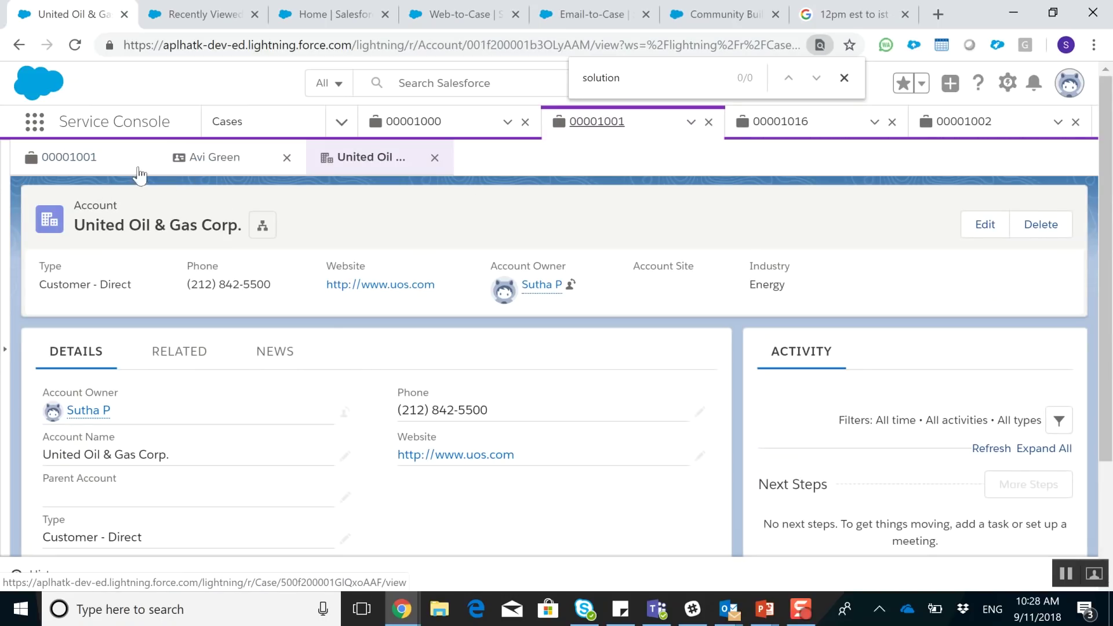
click(68, 158)
click(198, 162)
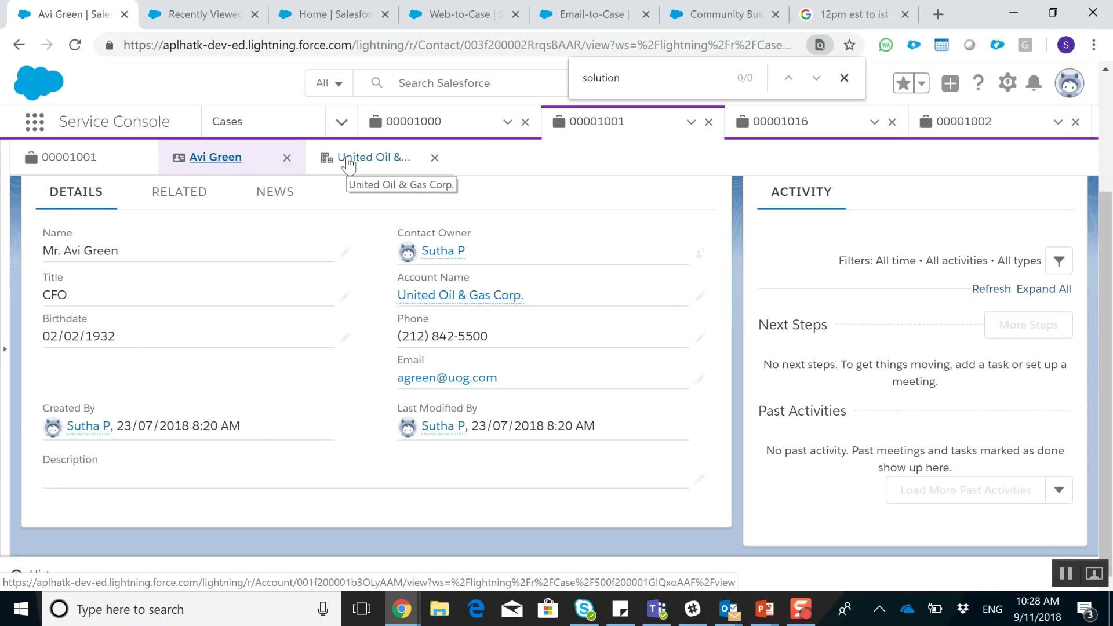
click(348, 164)
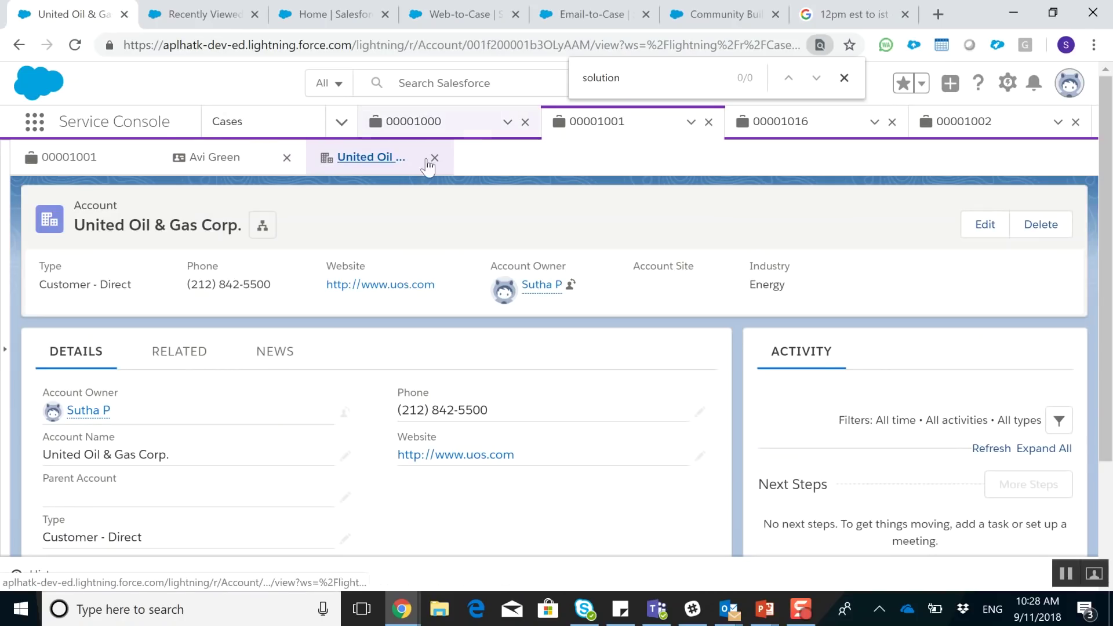
click(433, 124)
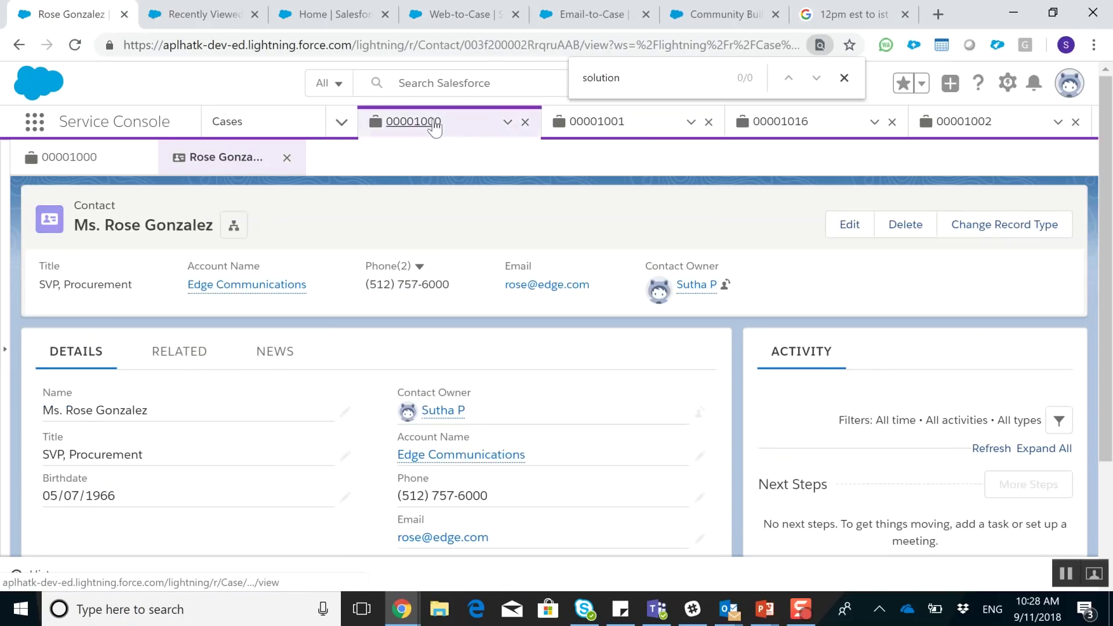
click(777, 122)
click(949, 125)
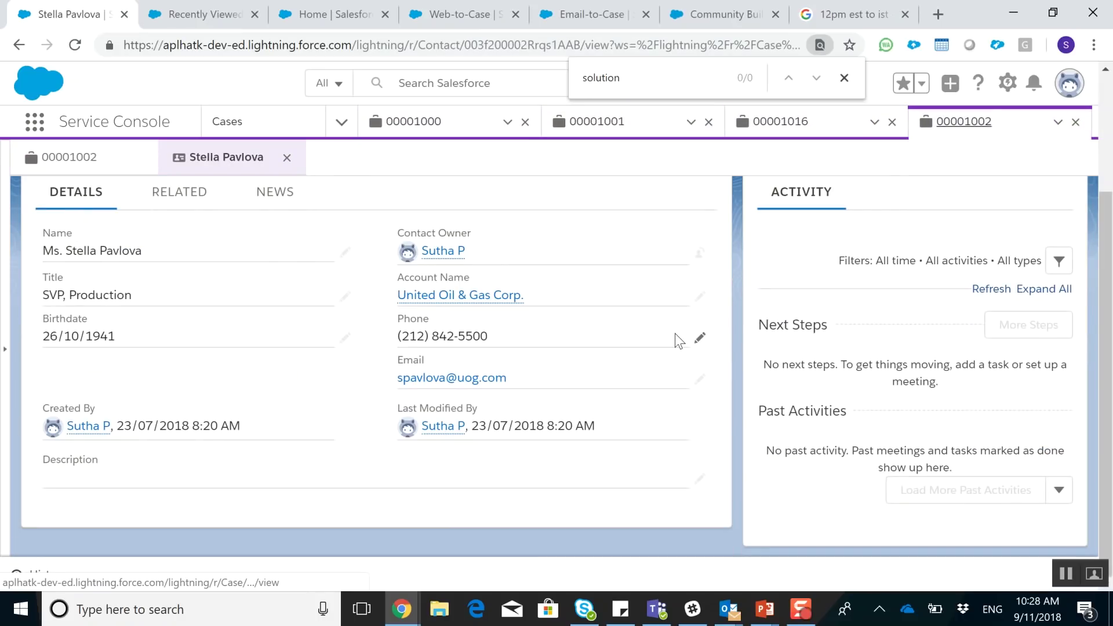
Step: Reopen case 00001002's record page and scroll through its details and related cases
scroll(675, 332, up, 3)
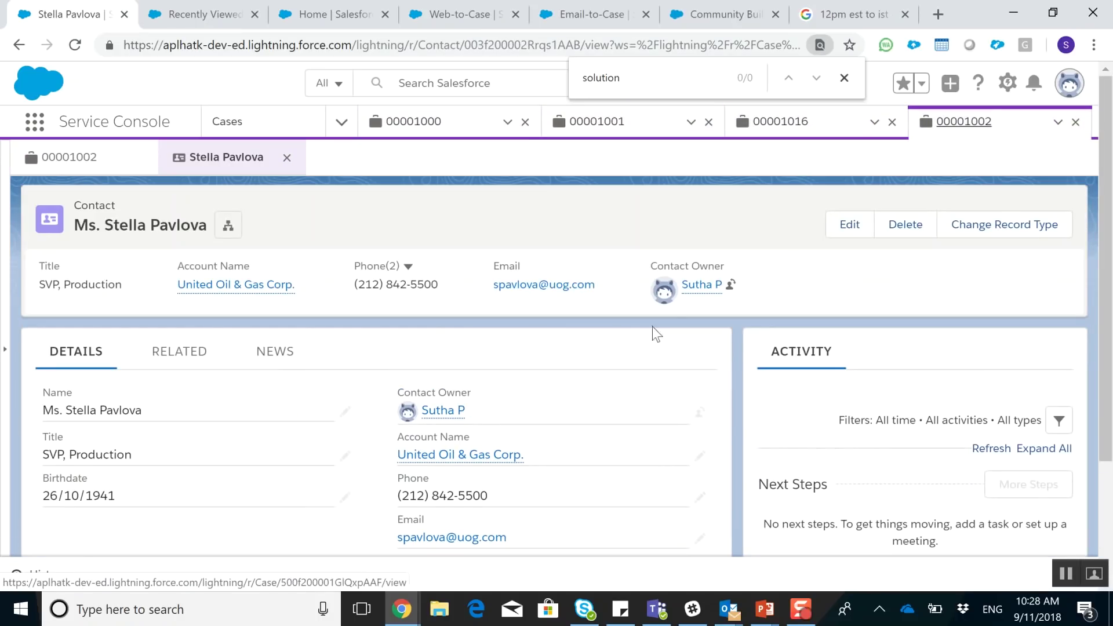
click(49, 165)
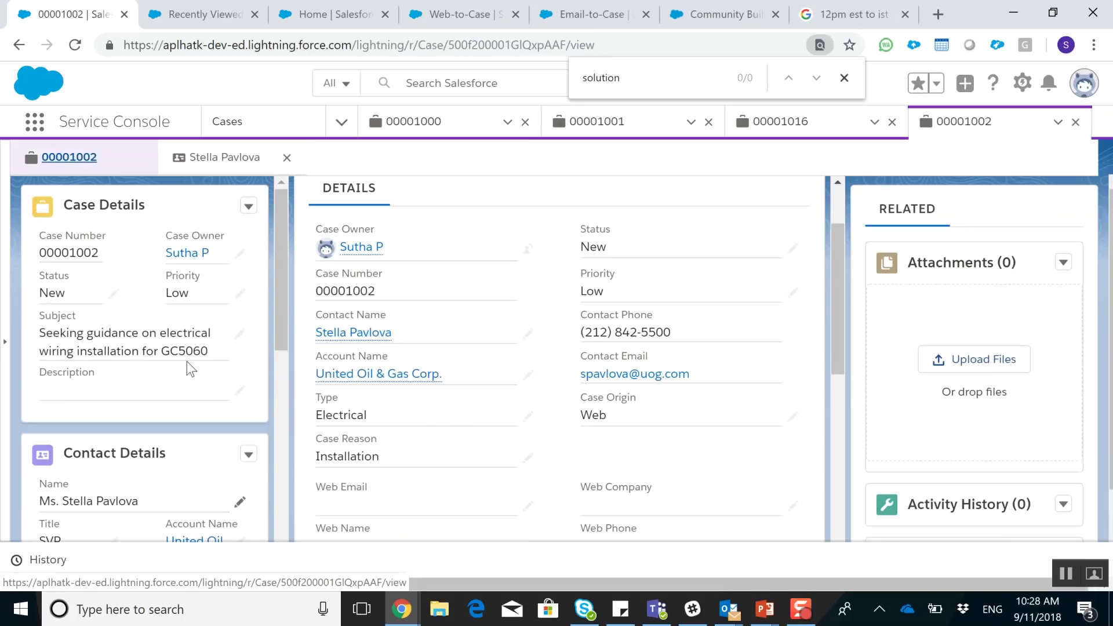
scroll(95, 279, down, 3)
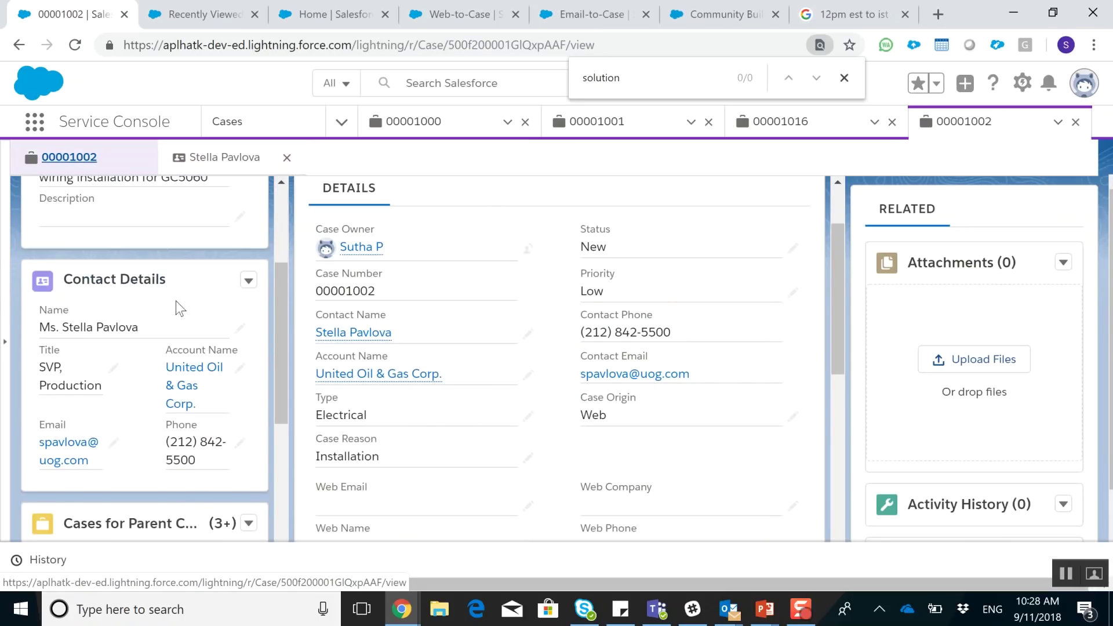
scroll(145, 330, down, 5)
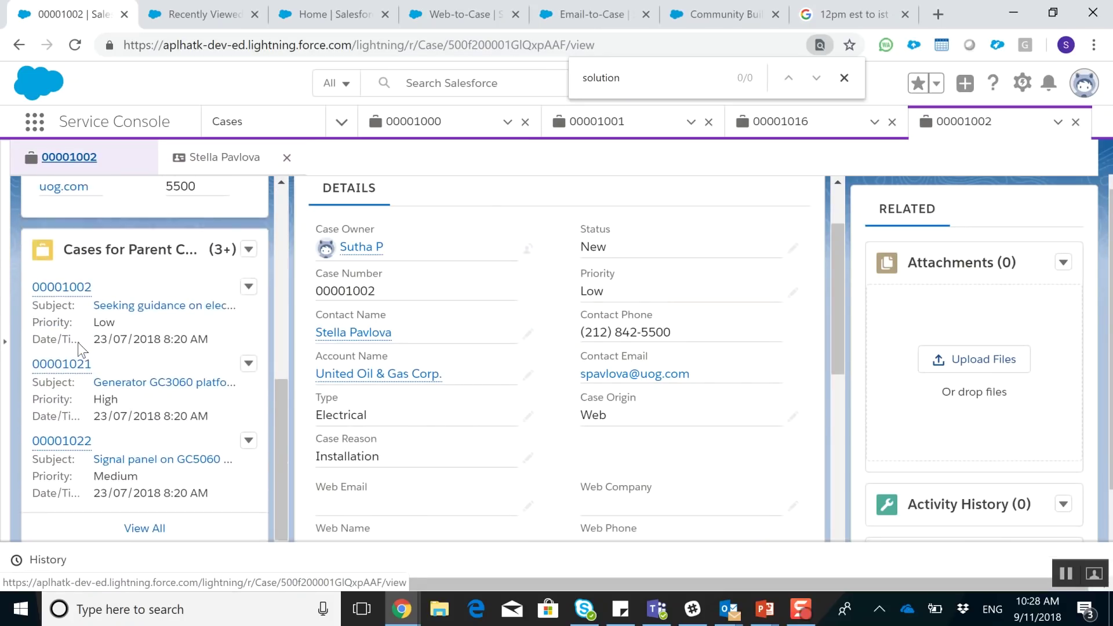
scroll(81, 348, down, 1)
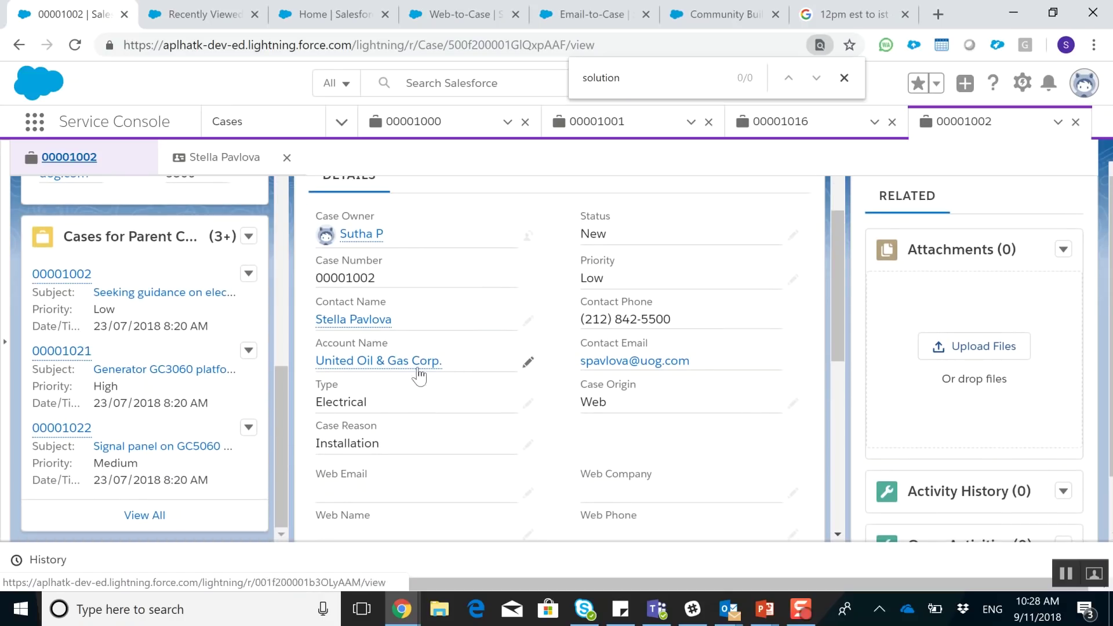
scroll(398, 388, up, 2)
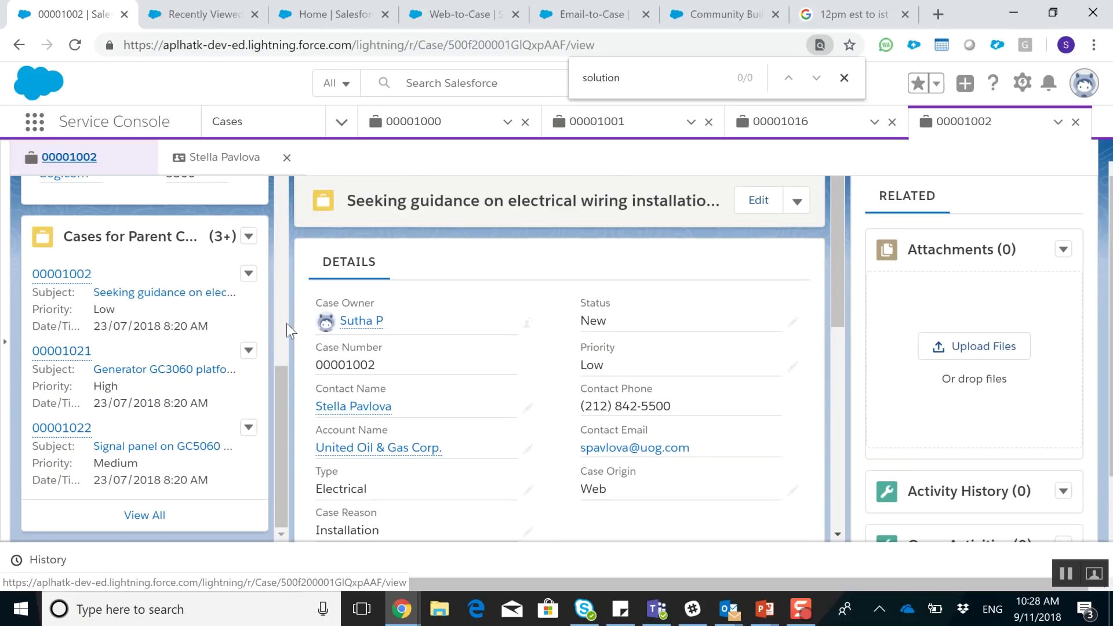
scroll(237, 333, up, 5)
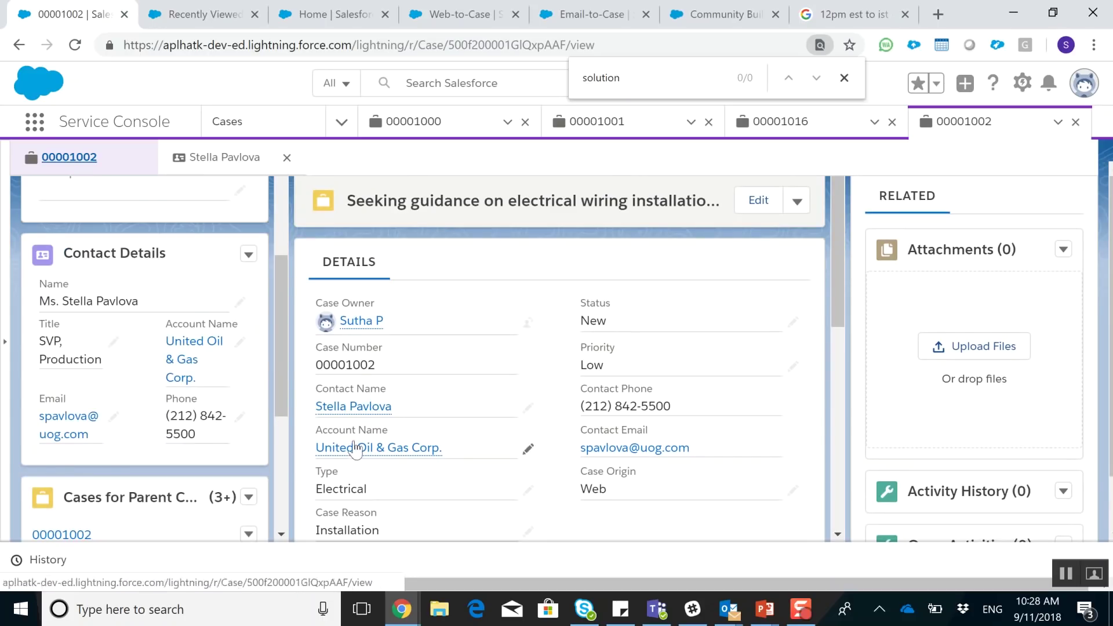
click(355, 406)
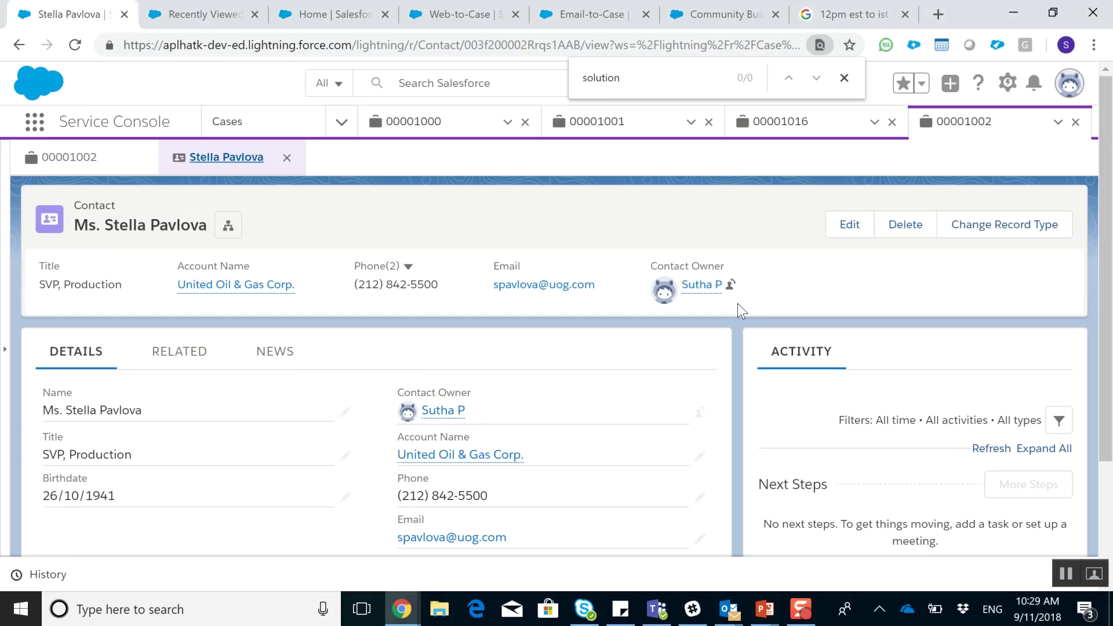
Step: Show case 00001000's record in the console and scroll its Details down to Internal Comments
click(455, 129)
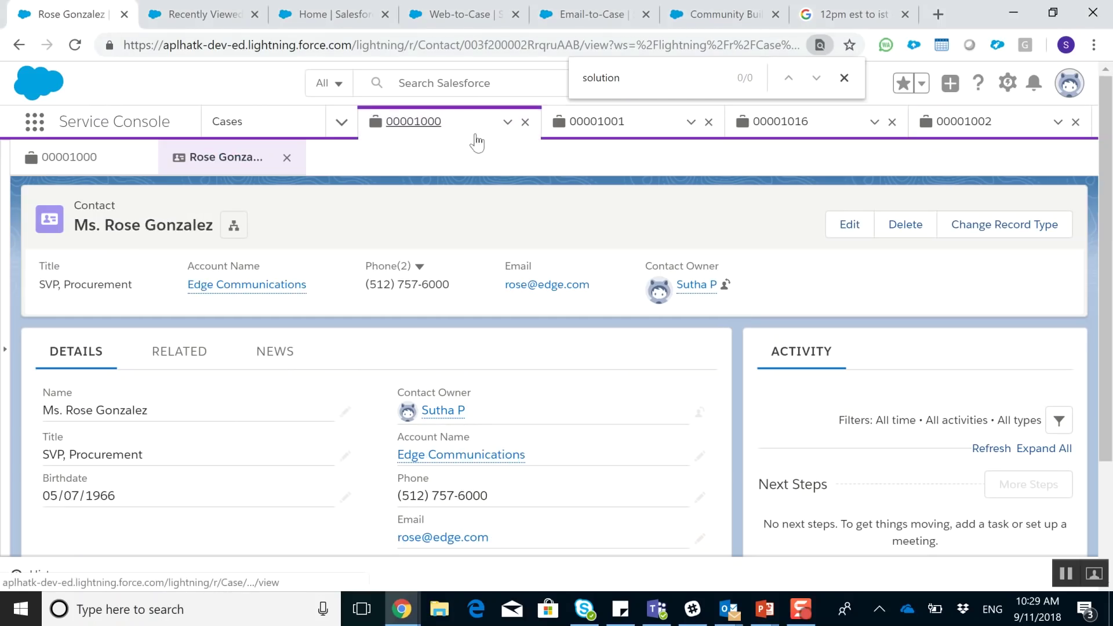
click(87, 159)
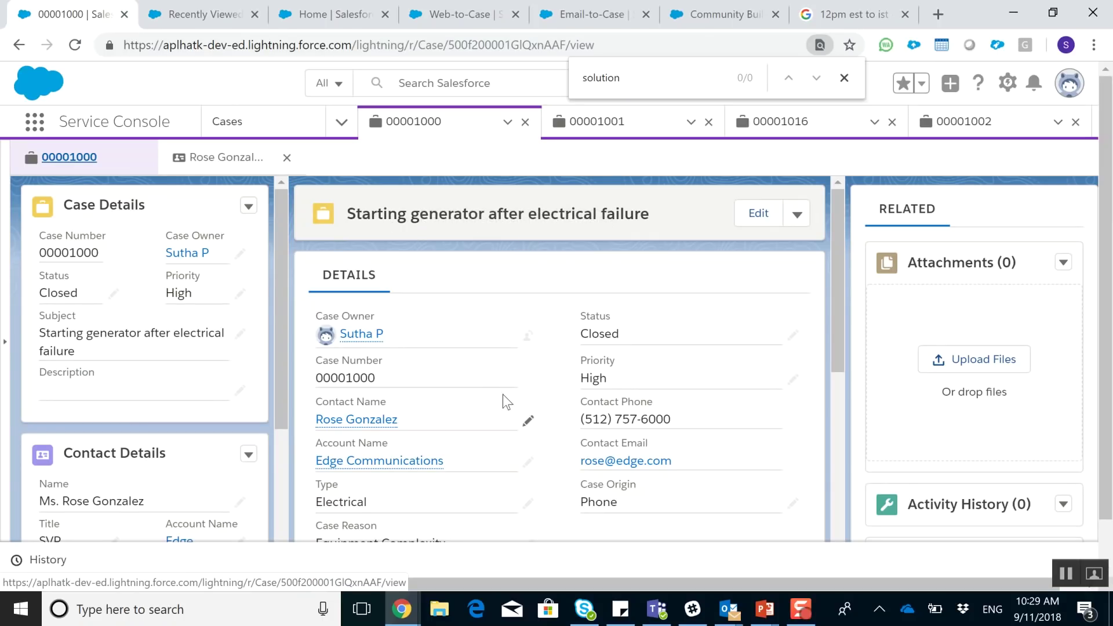
scroll(507, 393, down, 1)
scroll(451, 378, down, 1)
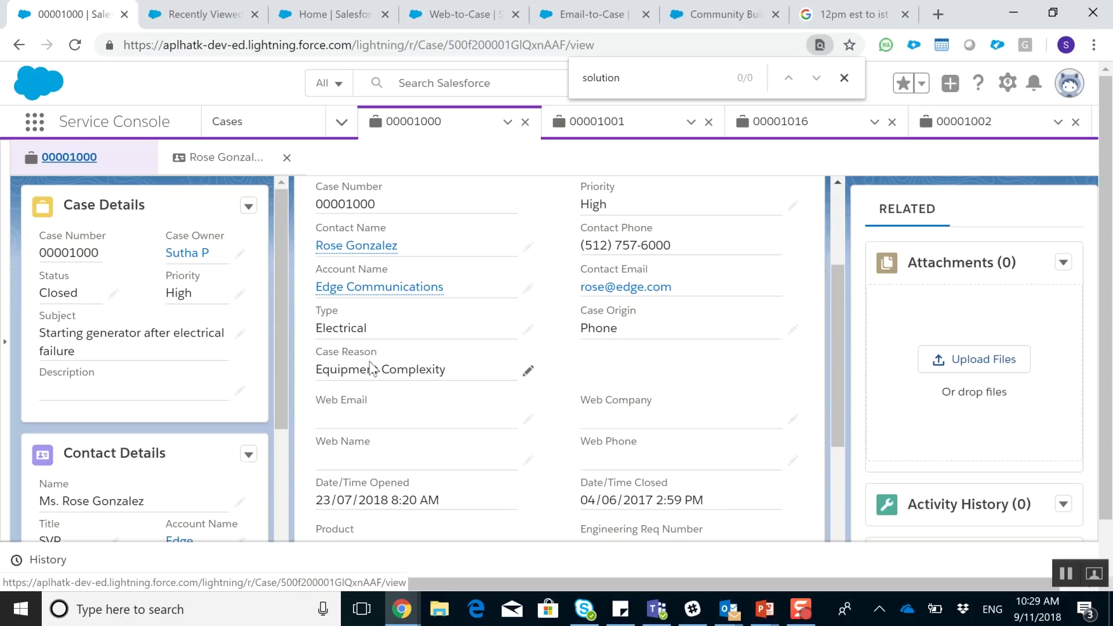
scroll(603, 441, down, 3)
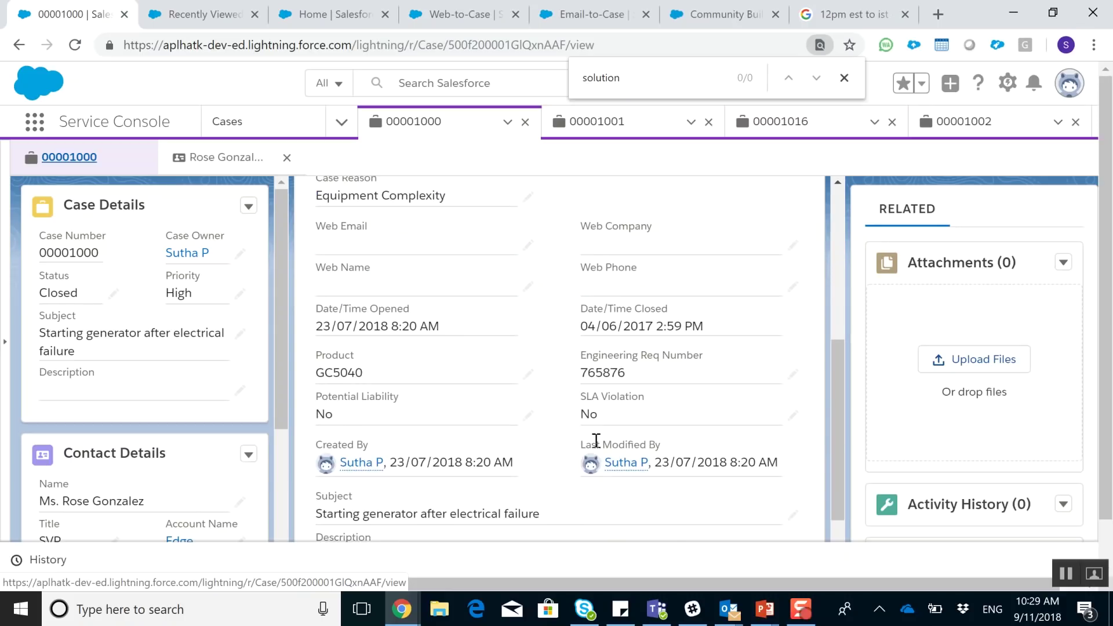
scroll(551, 435, down, 2)
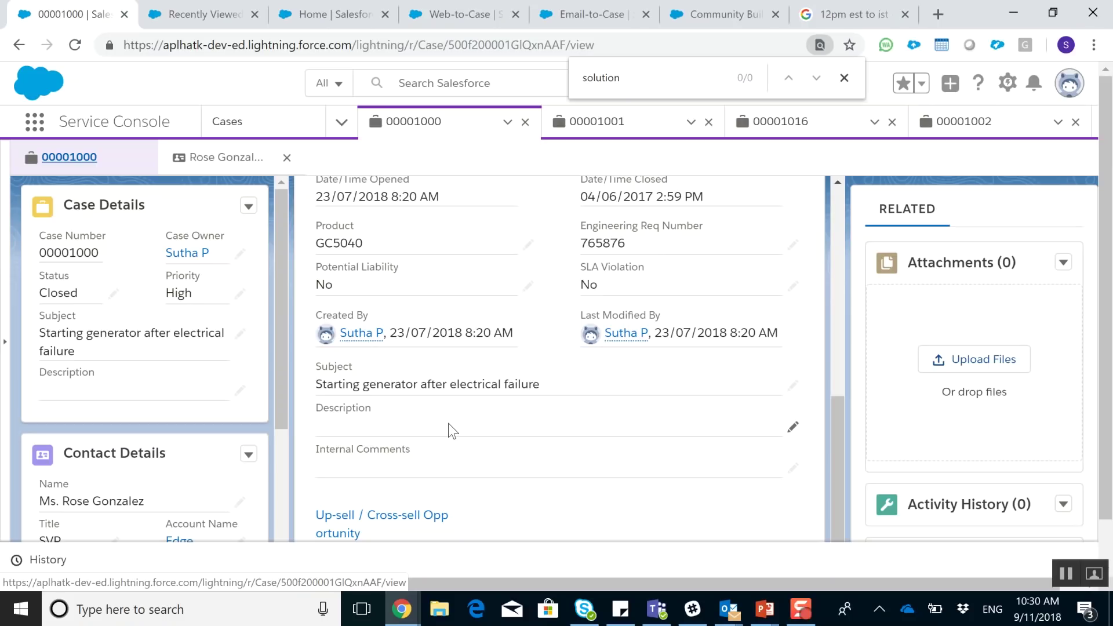
scroll(450, 429, down, 1)
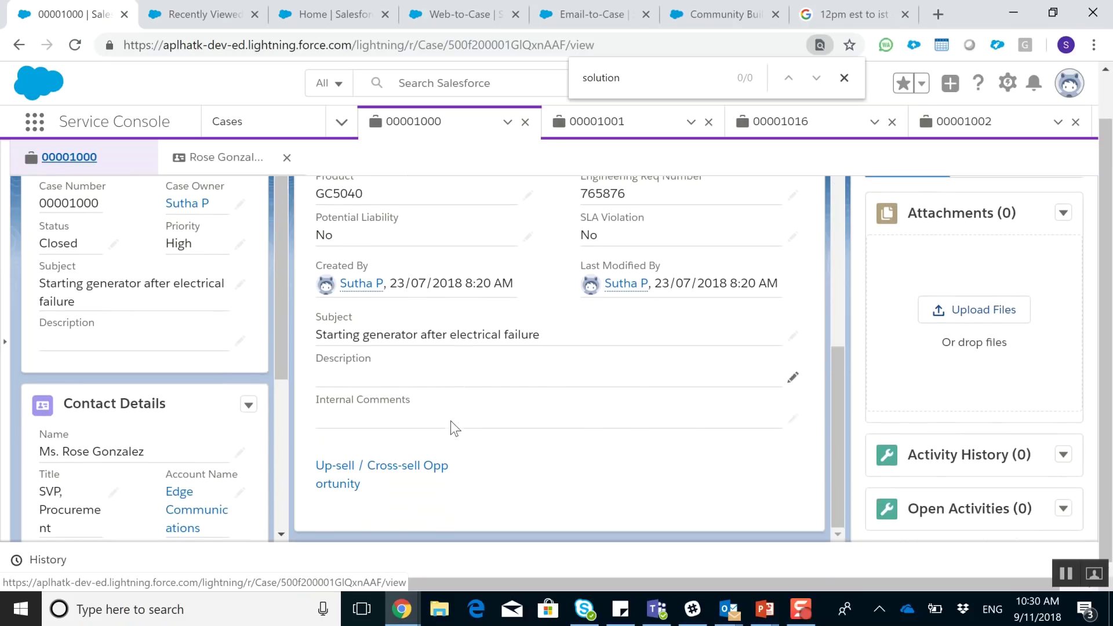
Step: Enter 'Simply restart -' as case 00001000's internal comment and save the case
click(792, 419)
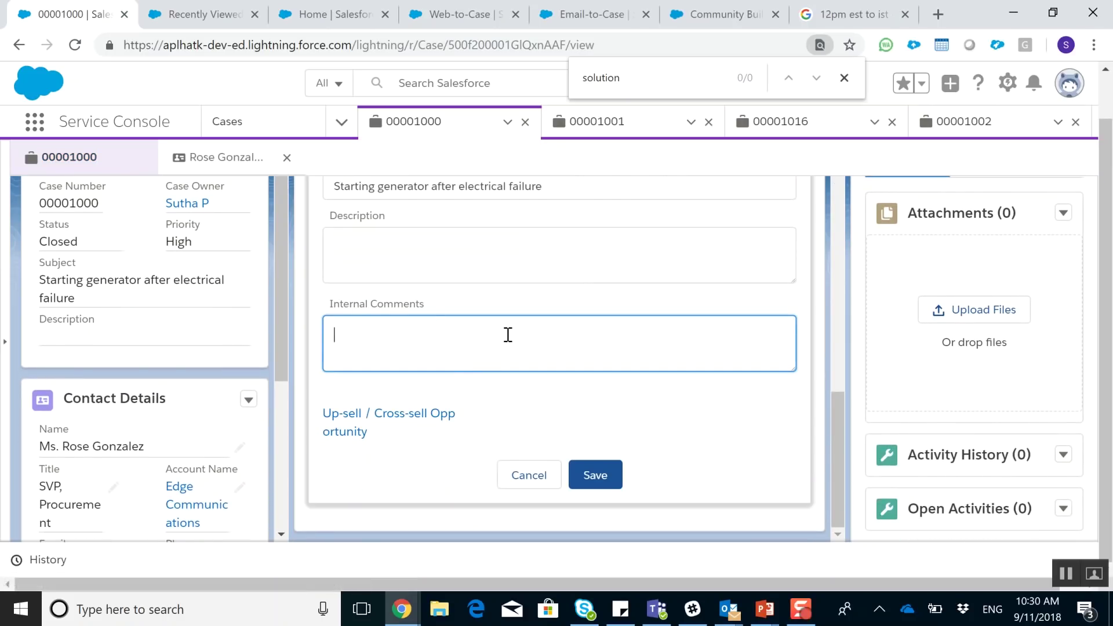
text(Simply restart -)
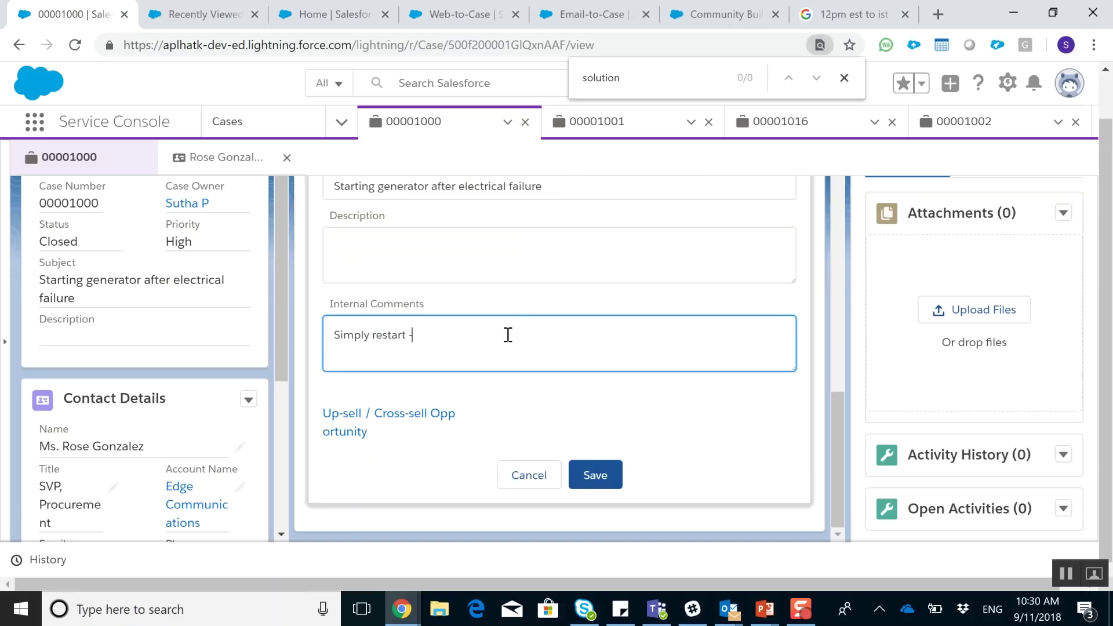
click(606, 481)
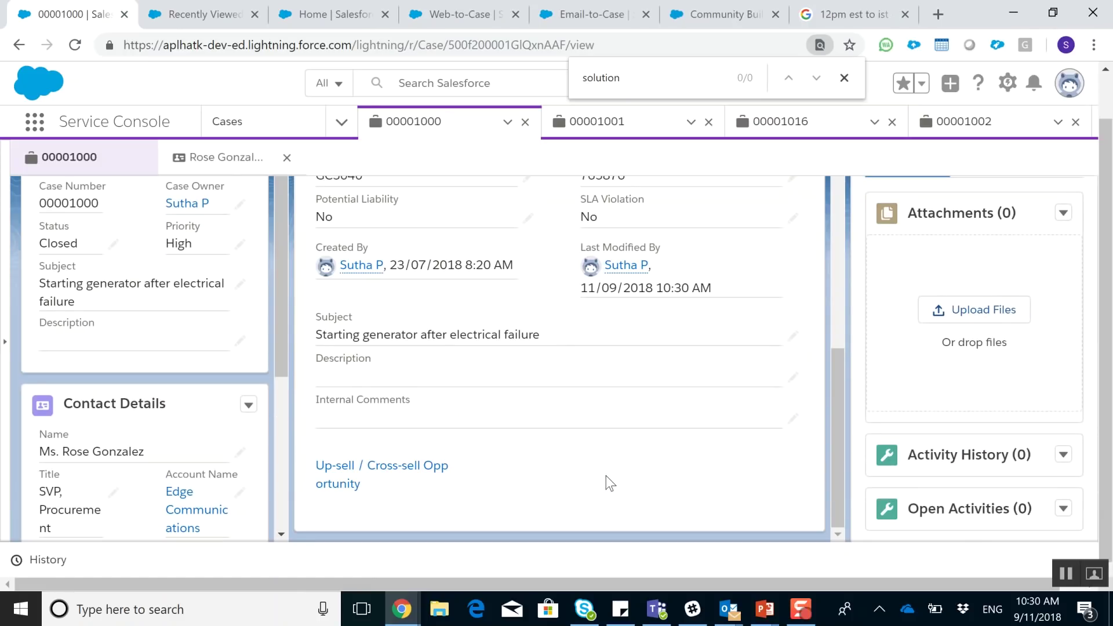
scroll(486, 409, up, 5)
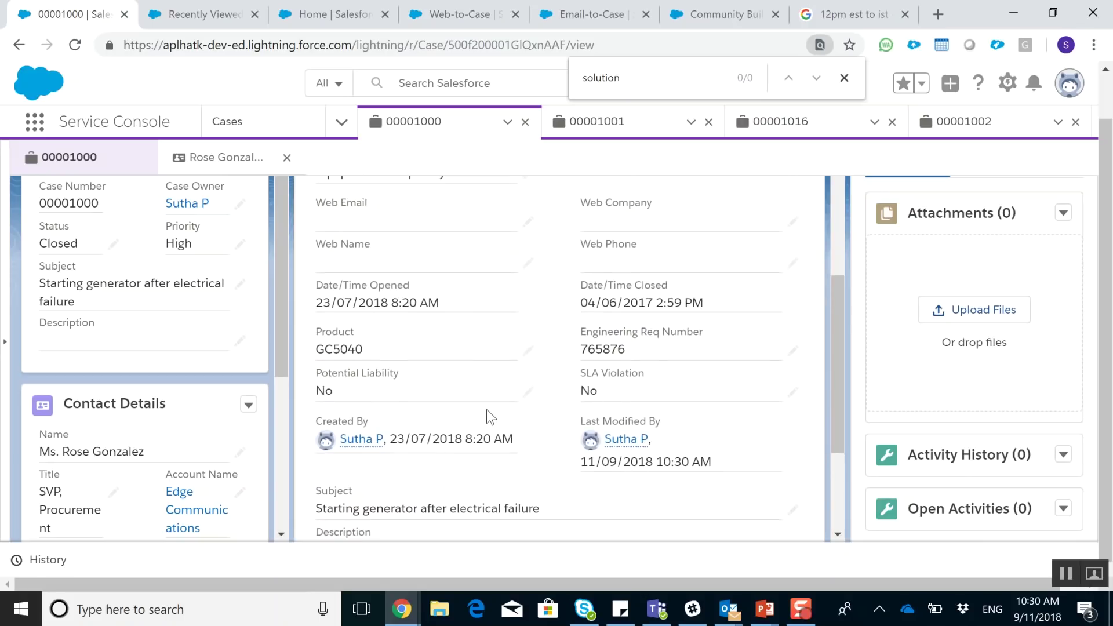
scroll(486, 409, up, 4)
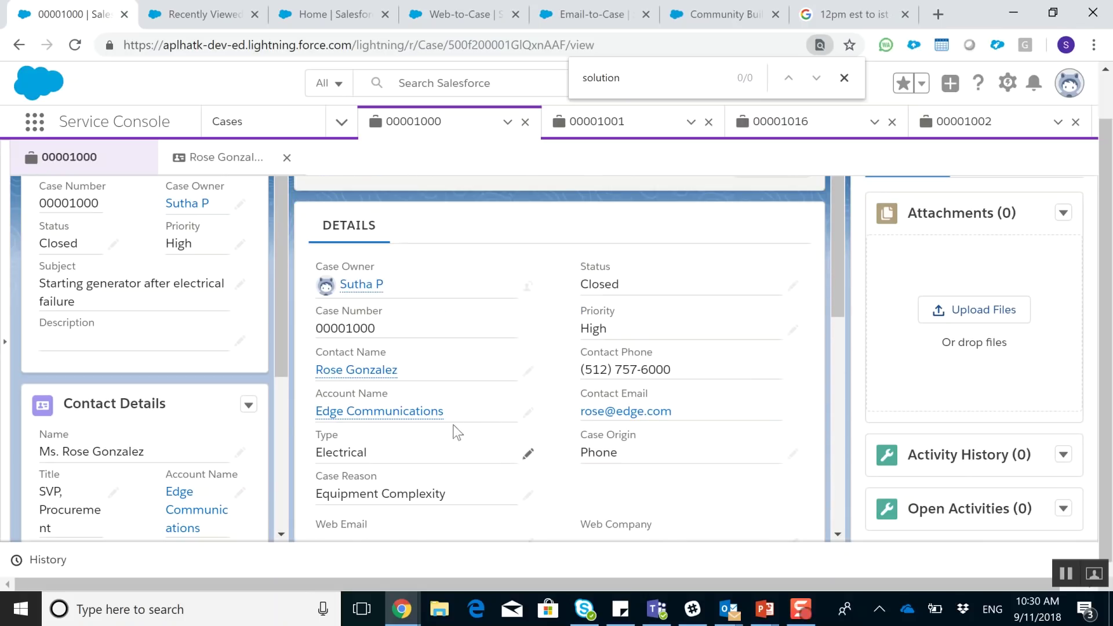
scroll(449, 412, up, 1)
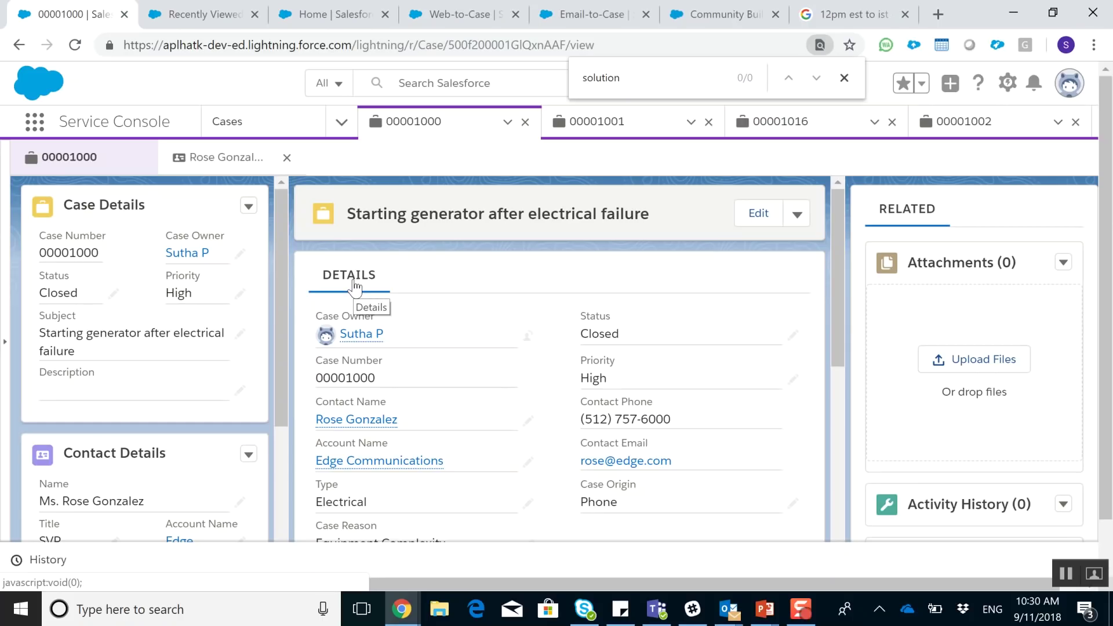
scroll(458, 330, down, 5)
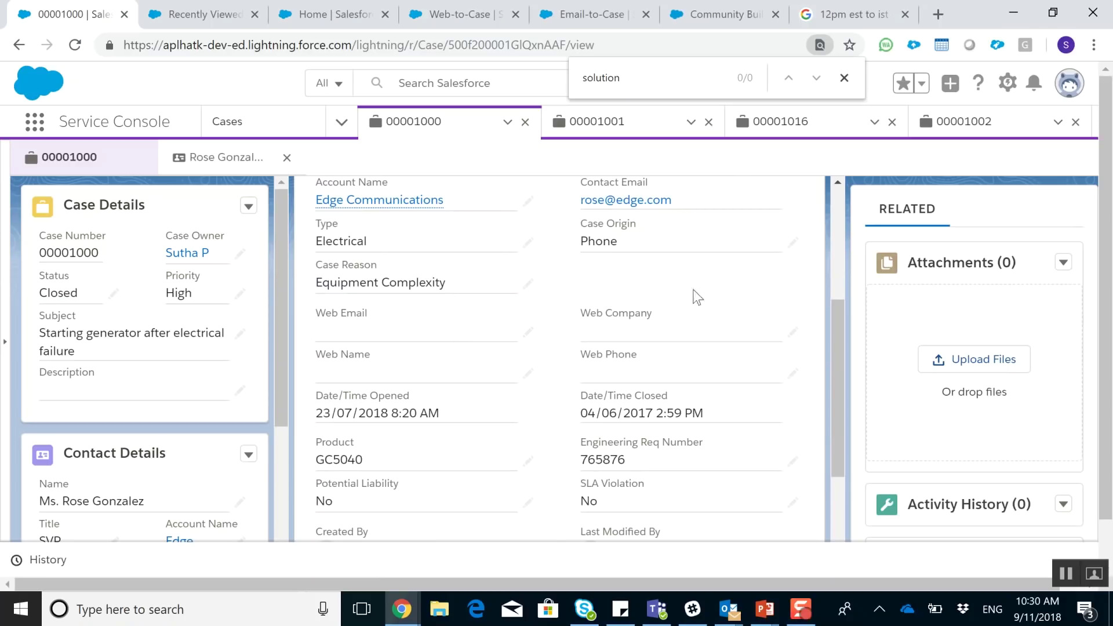
scroll(1007, 545, down, 1)
scroll(1007, 548, down, 1)
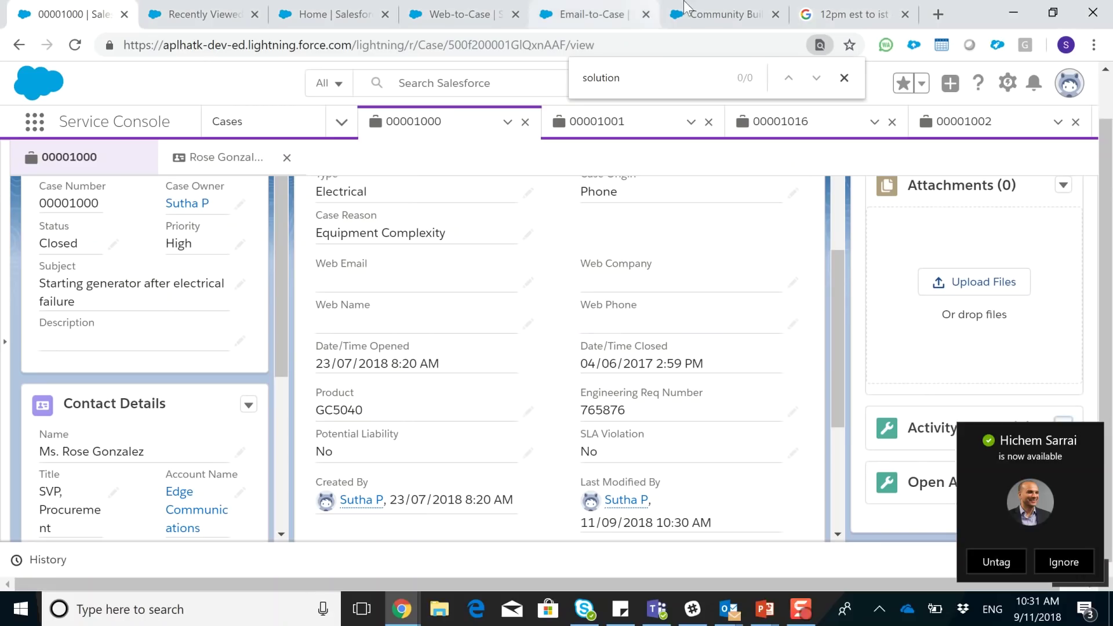
Step: Search 'salesforce success community' in the Google tab to reach success.salesforce.com
click(831, 6)
click(714, 46)
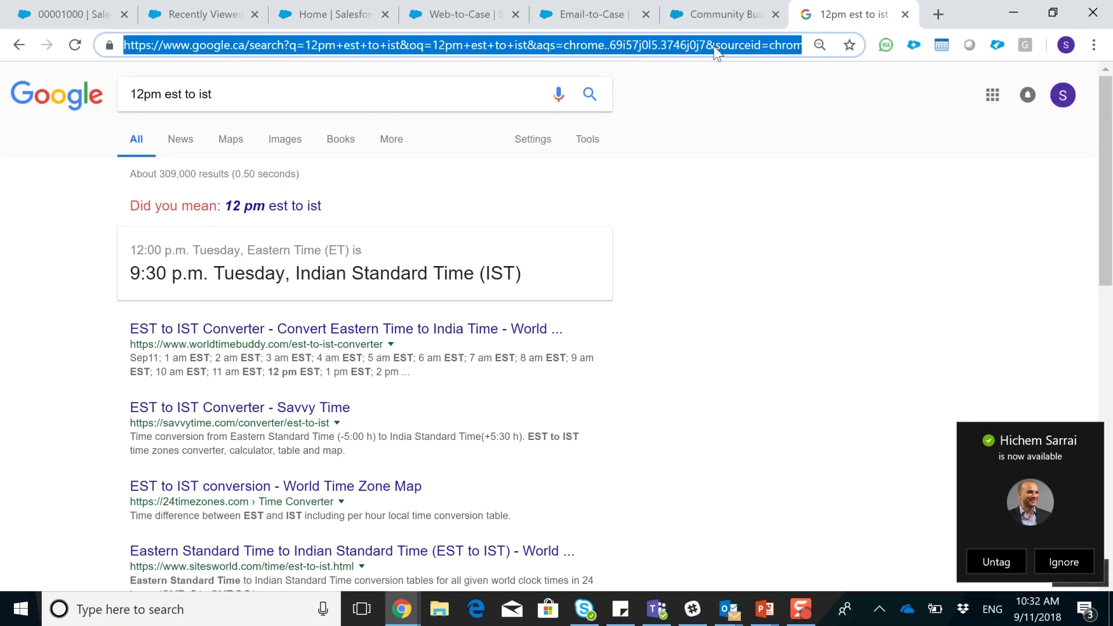
text(salesforce )
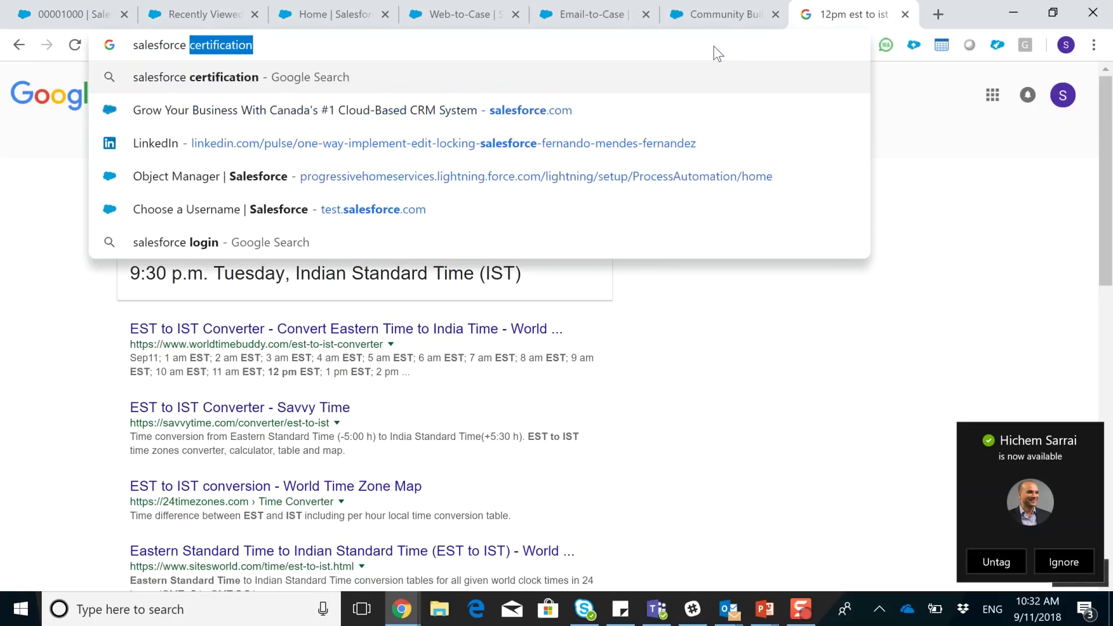
text(success communit)
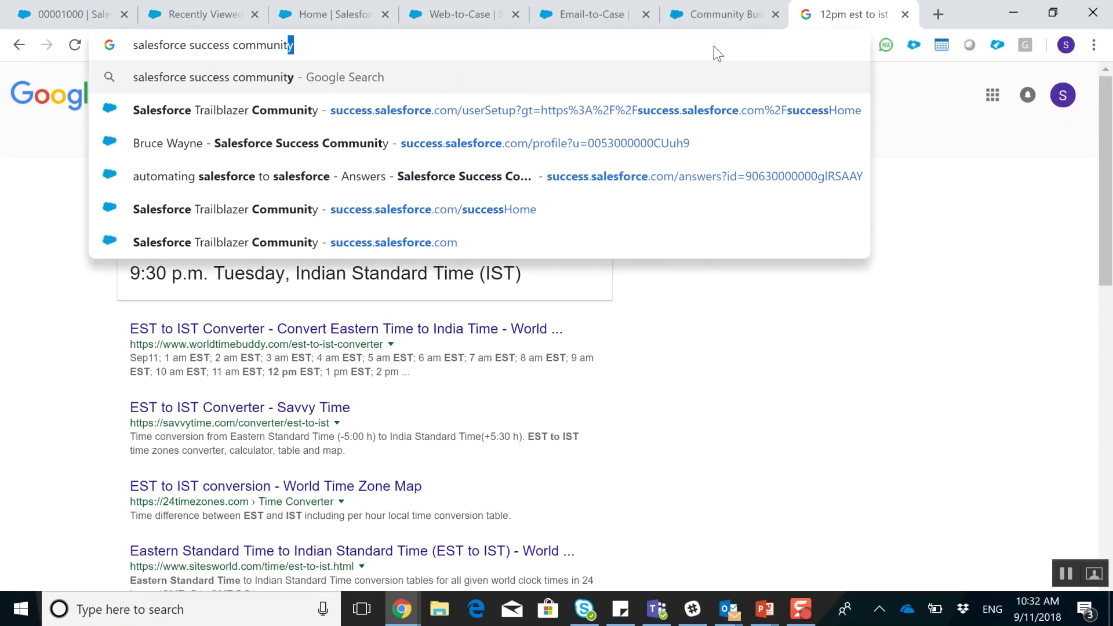
key(Return)
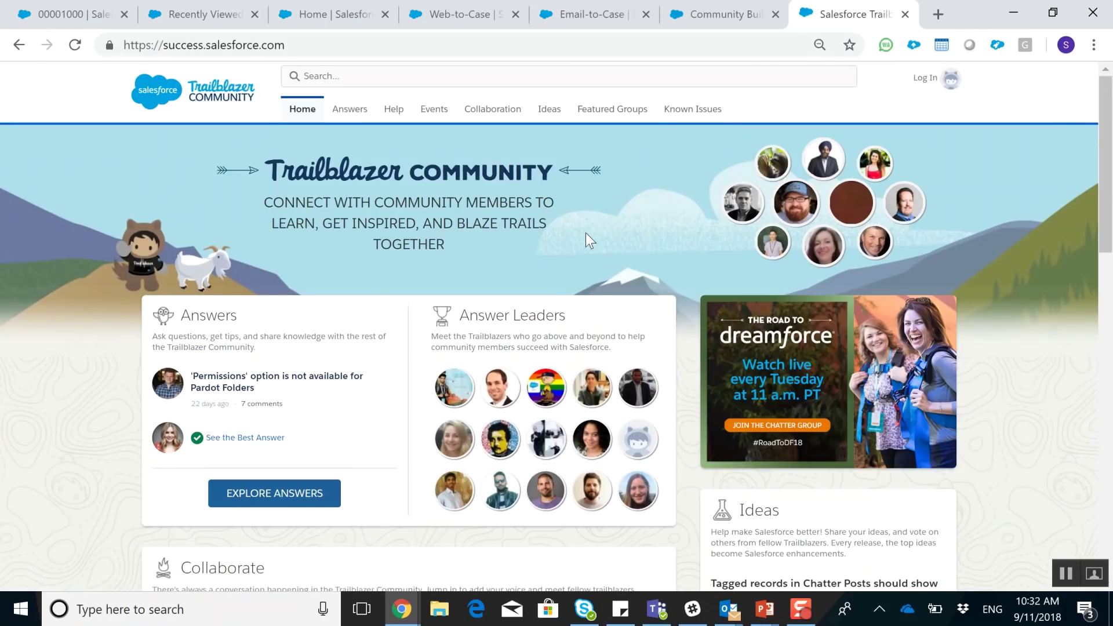
Step: Scroll through the Trailblazer Community home page to review its Answers, Ideas and Groups sections
scroll(400, 223, down, 4)
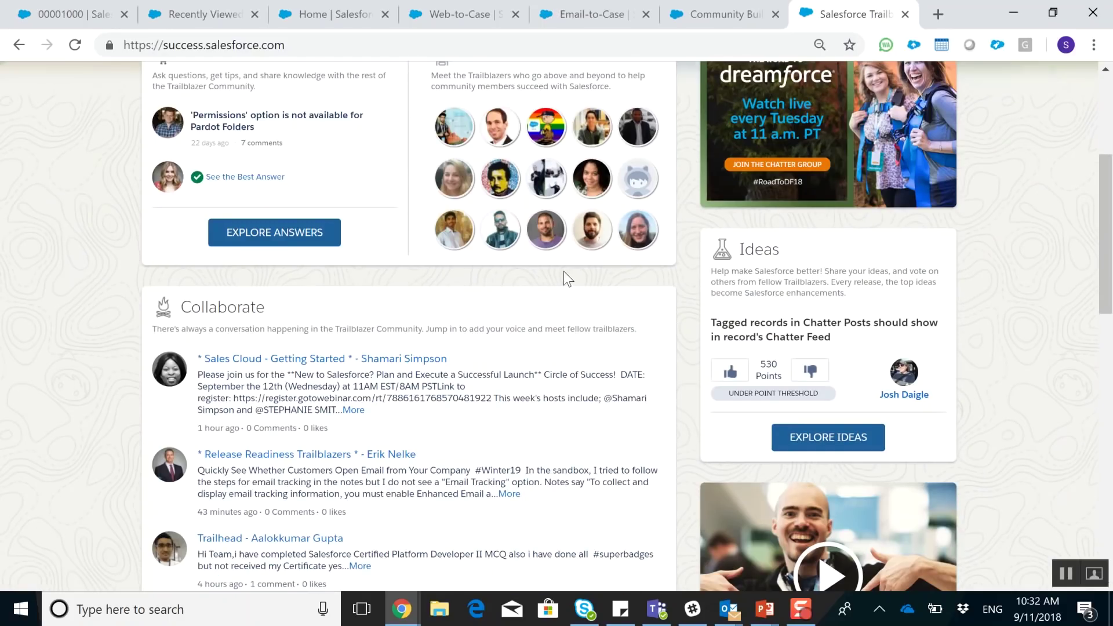
scroll(563, 271, down, 7)
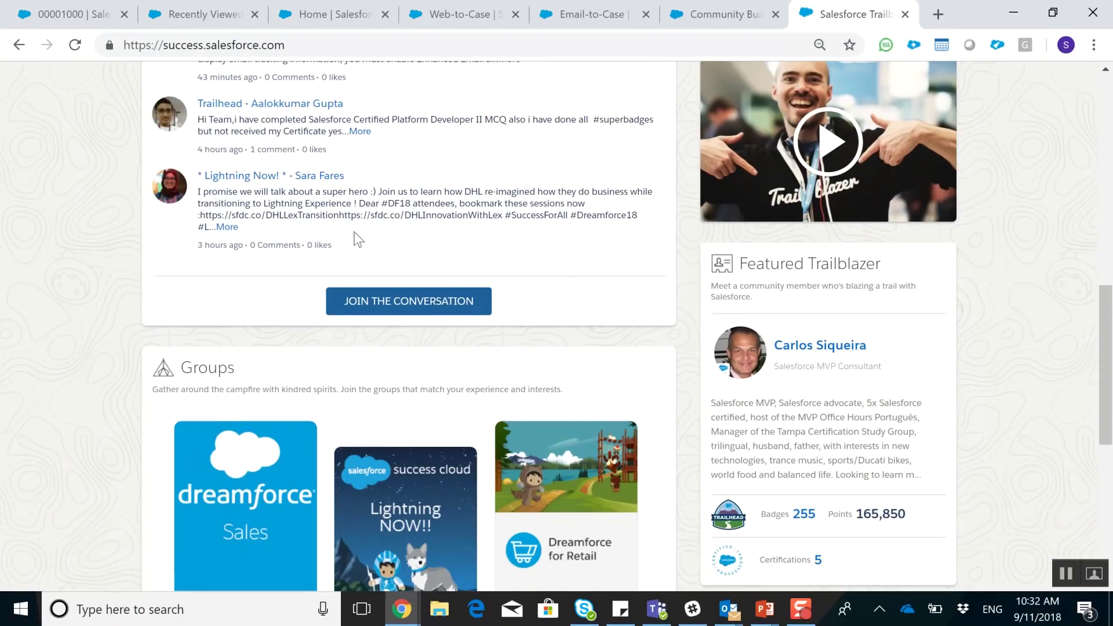
scroll(203, 130, up, 3)
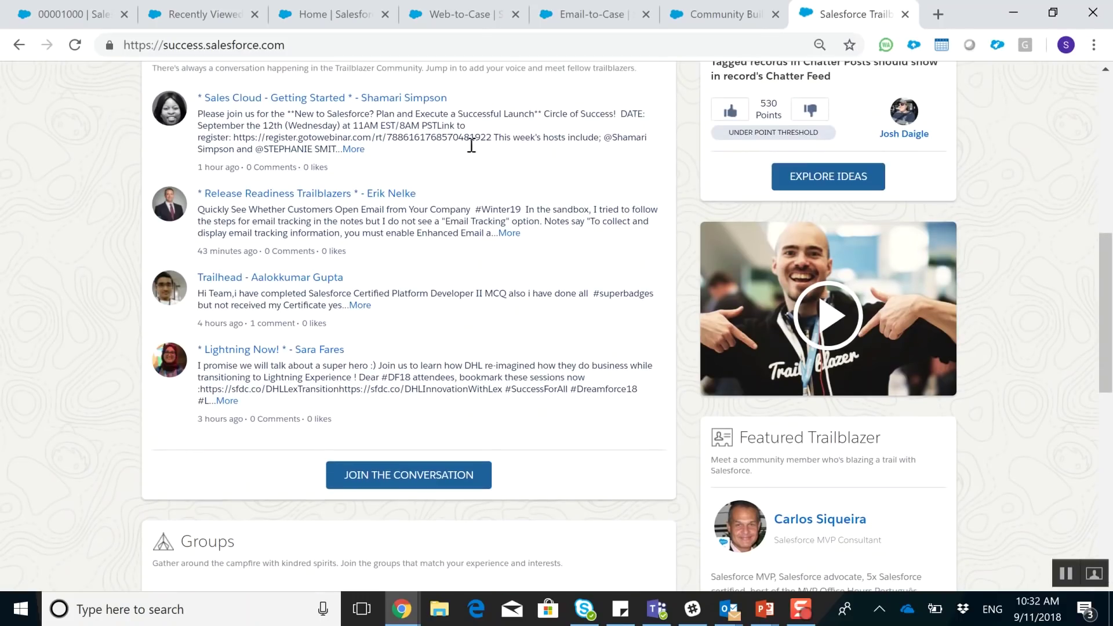
scroll(516, 325, down, 10)
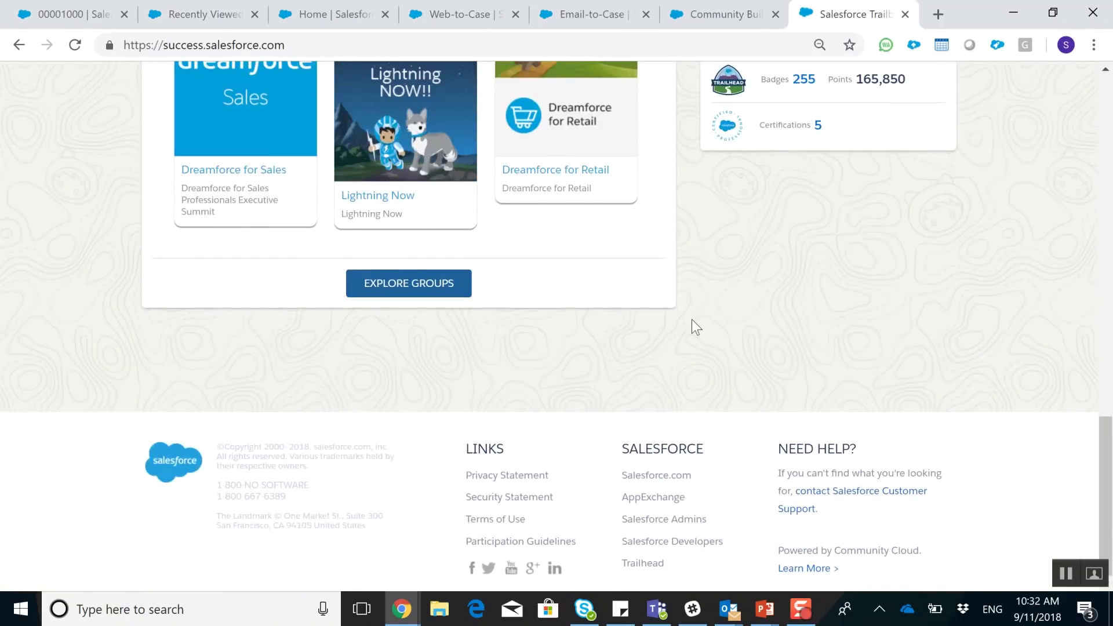
scroll(696, 327, up, 16)
scroll(707, 335, up, 3)
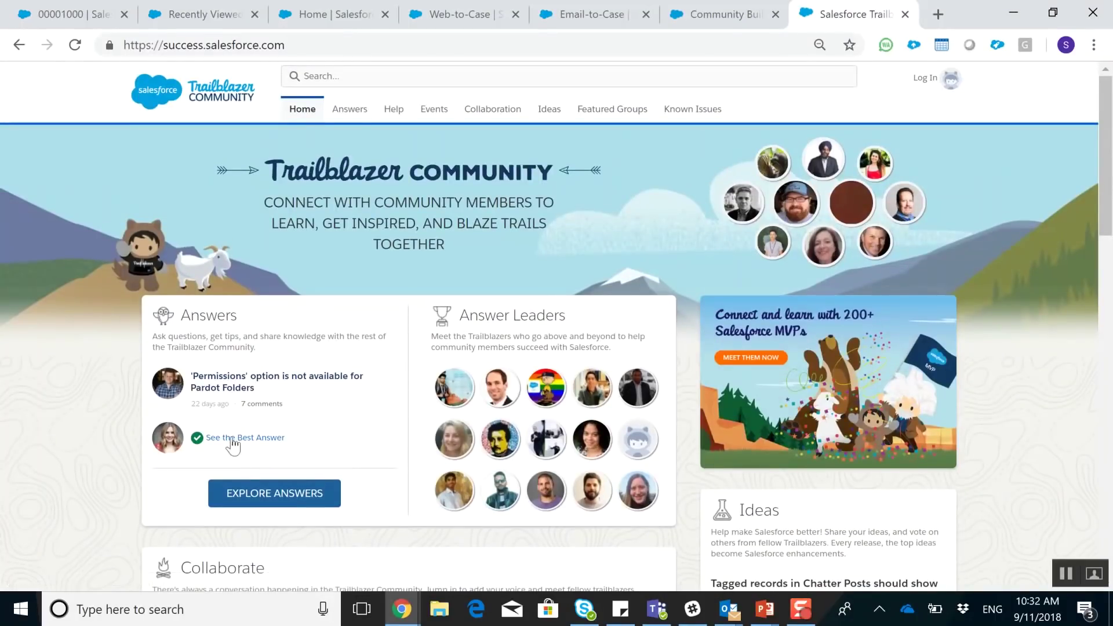
click(246, 498)
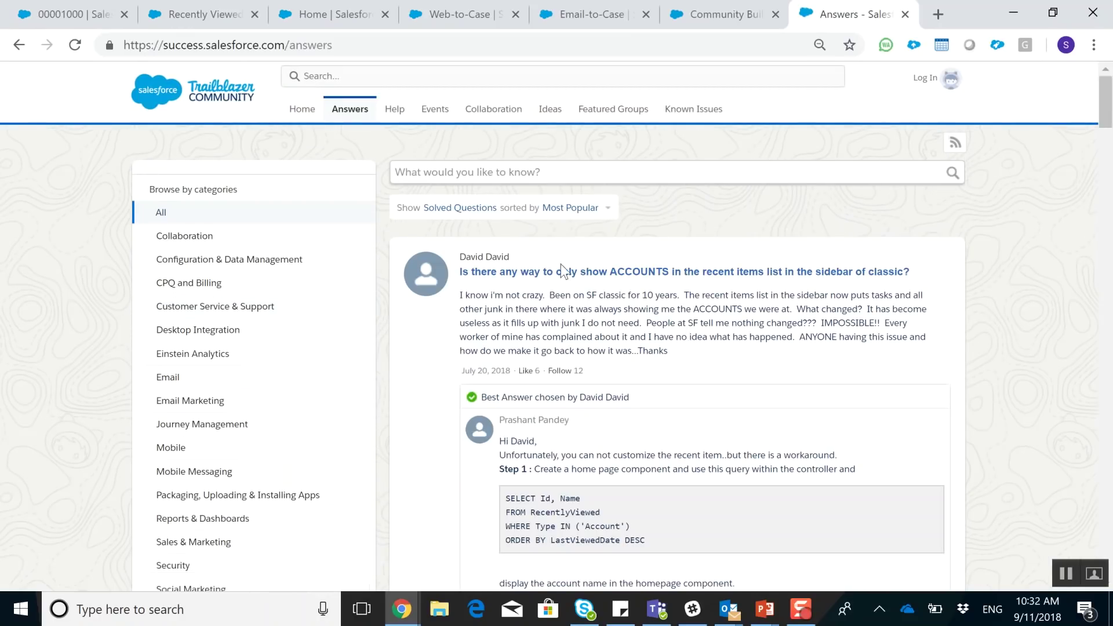
scroll(616, 286, down, 1)
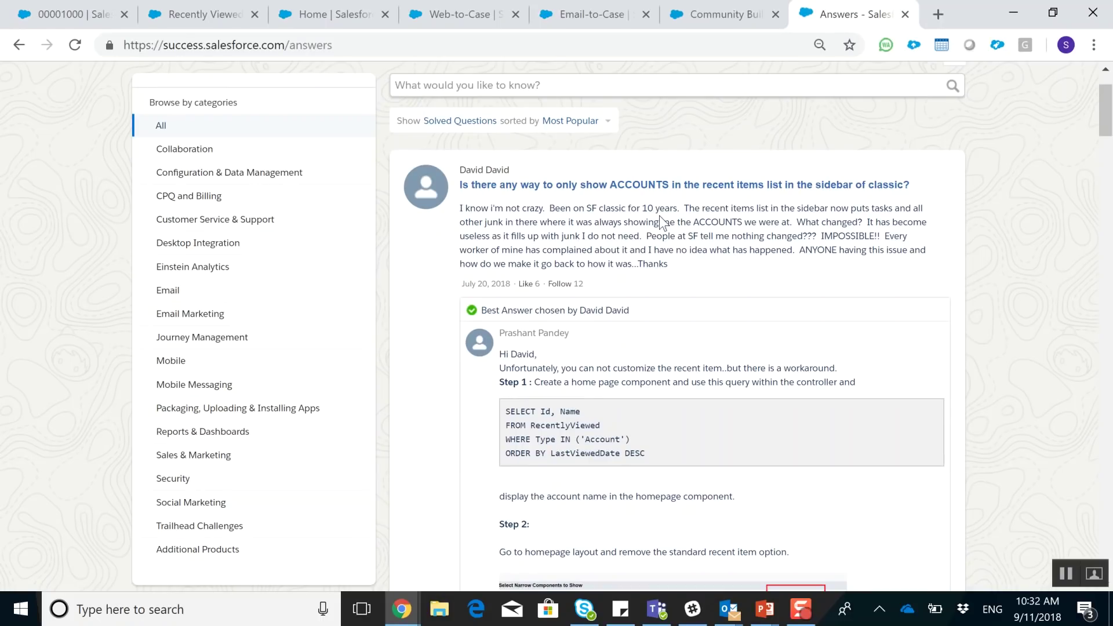
scroll(604, 343, down, 2)
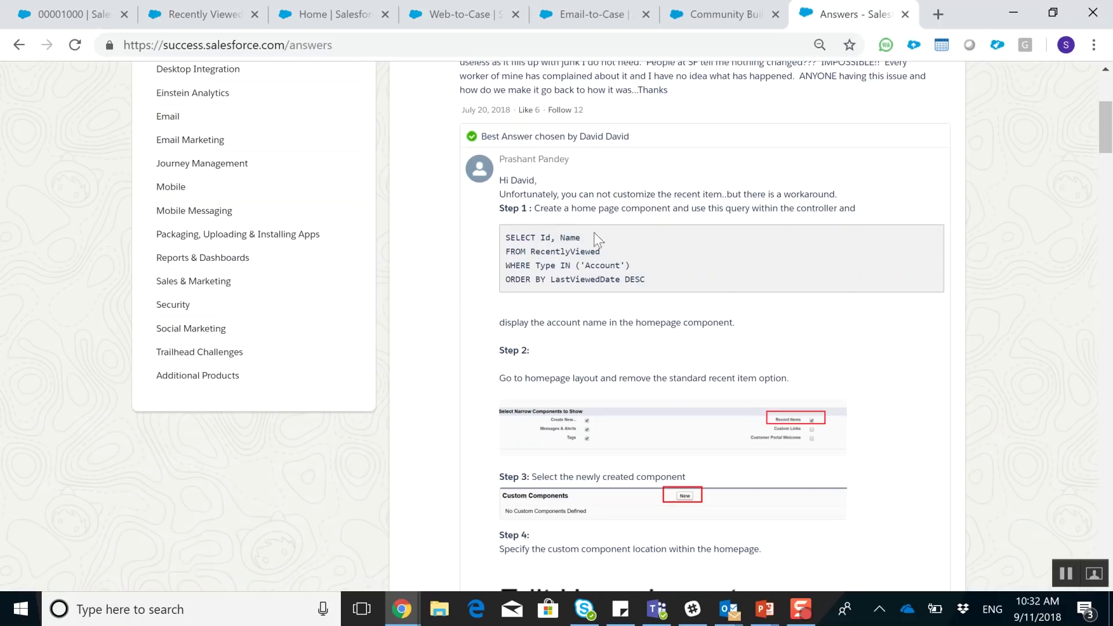
scroll(714, 270, down, 2)
scroll(705, 272, up, 4)
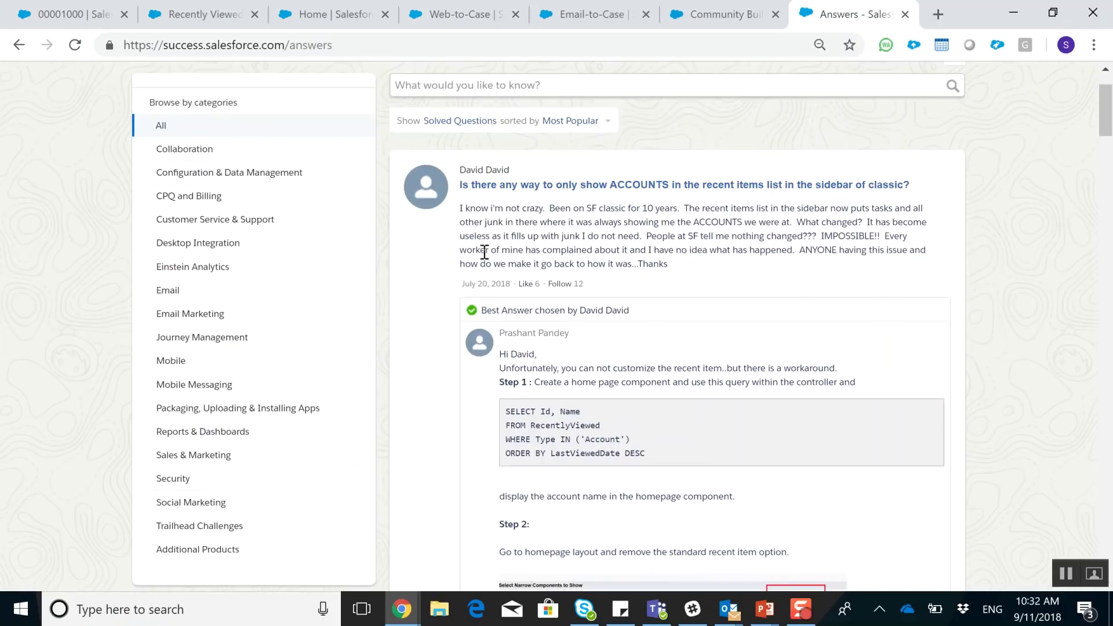
scroll(601, 302, down, 2)
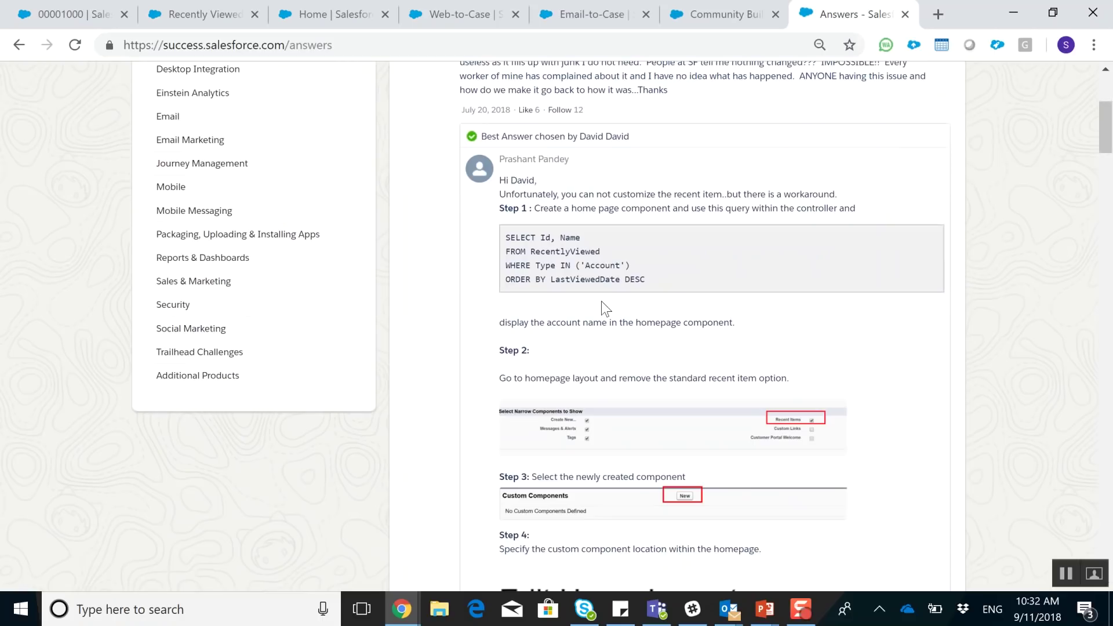
scroll(598, 313, up, 2)
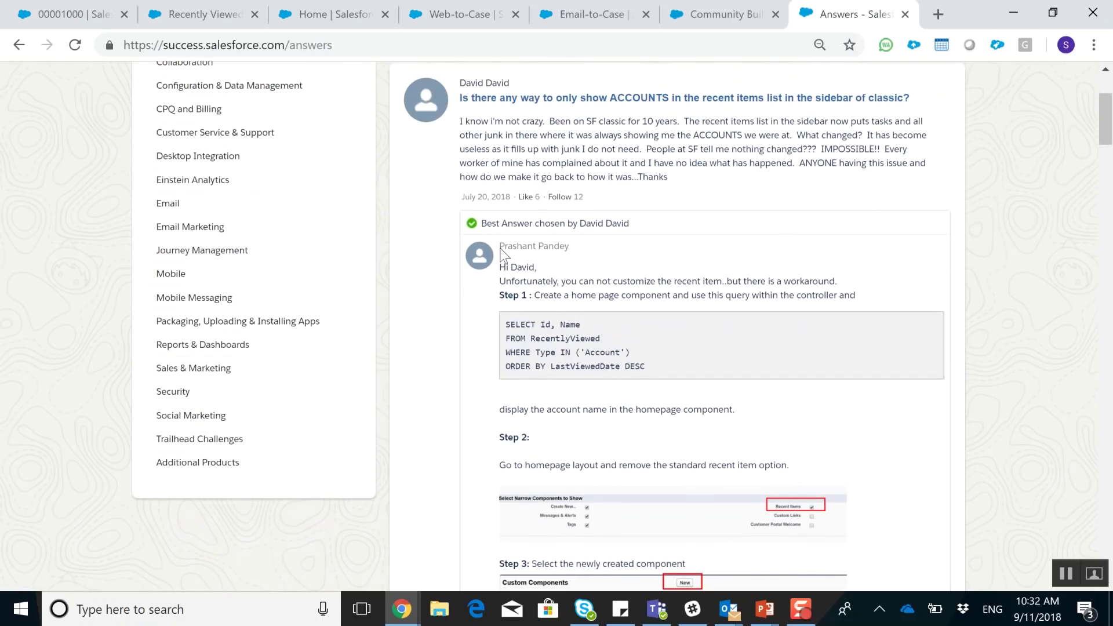
scroll(758, 362, down, 7)
scroll(790, 422, up, 9)
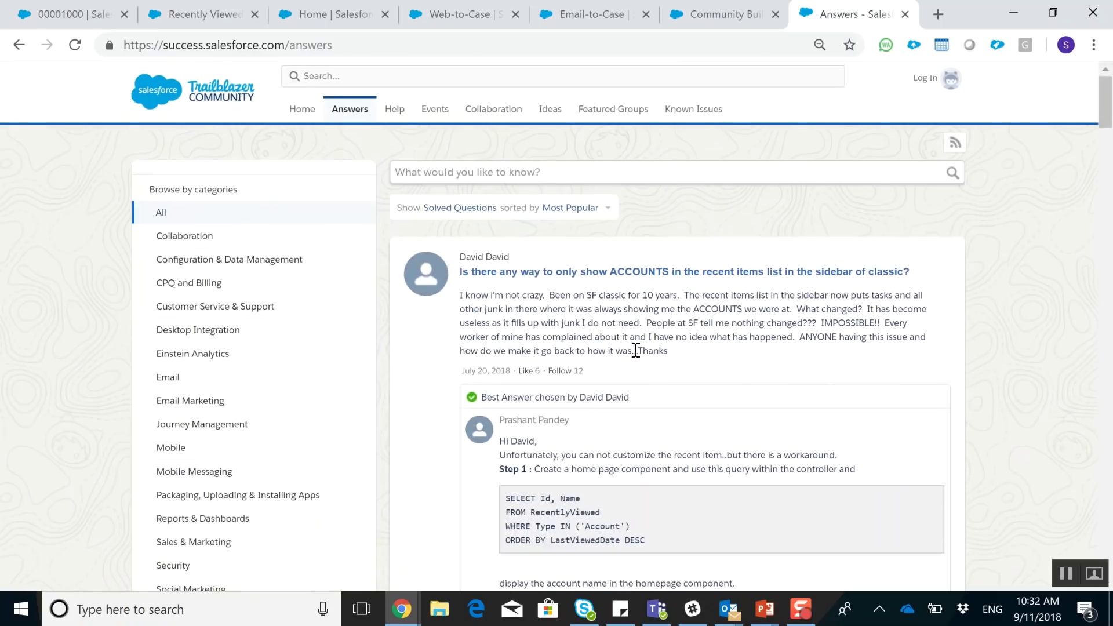
Step: Filter community questions to Unsolved Questions and search for 'how to add user'
click(460, 209)
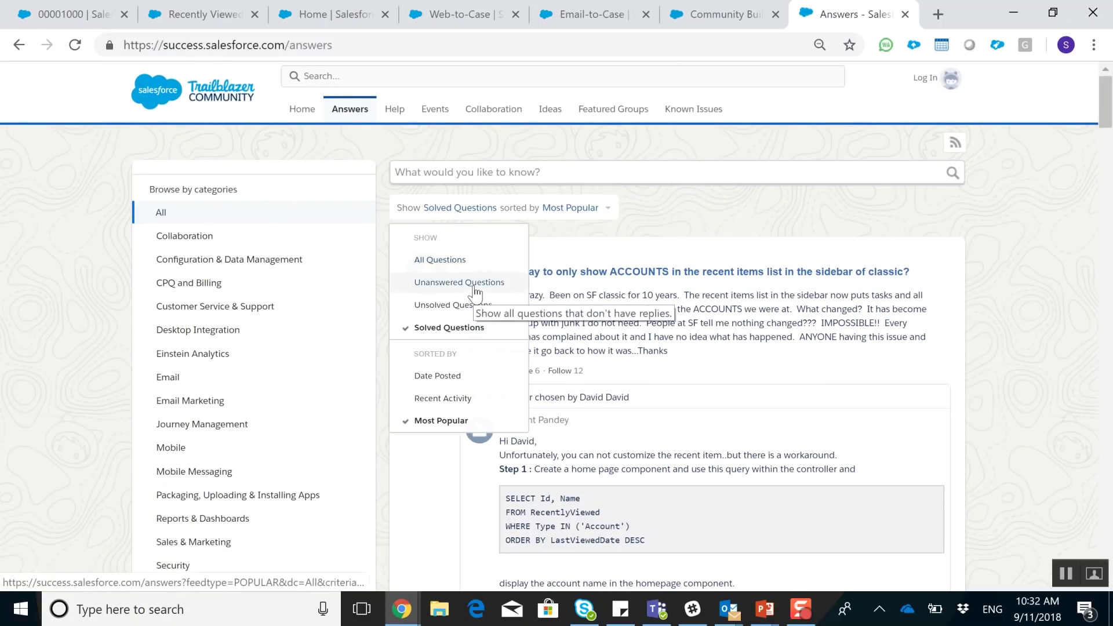
click(474, 283)
click(464, 209)
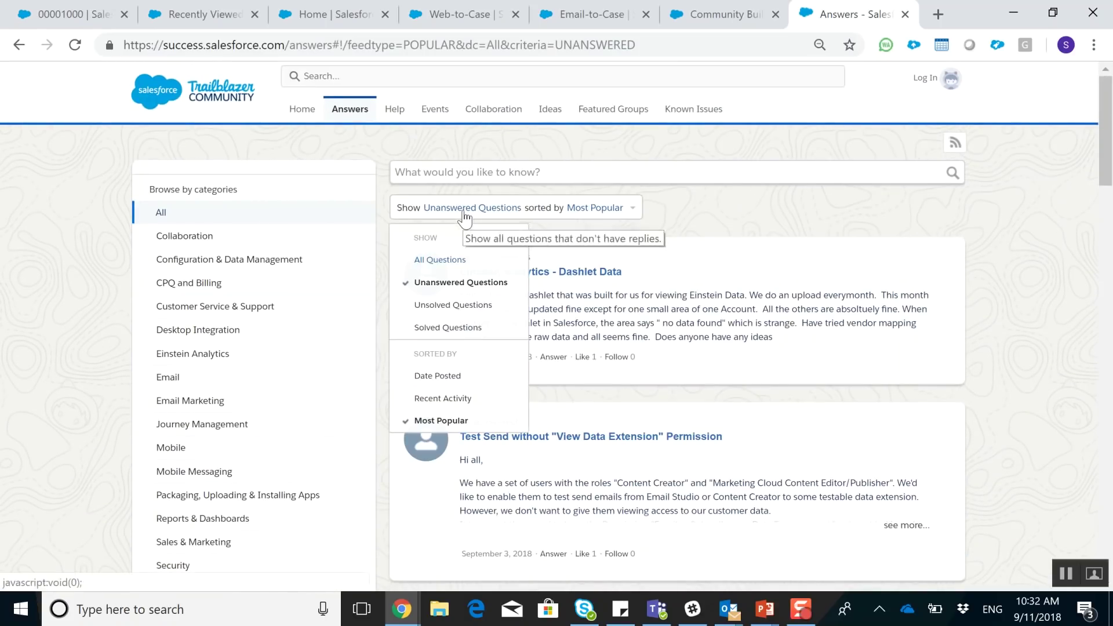
click(479, 303)
scroll(739, 389, down, 1)
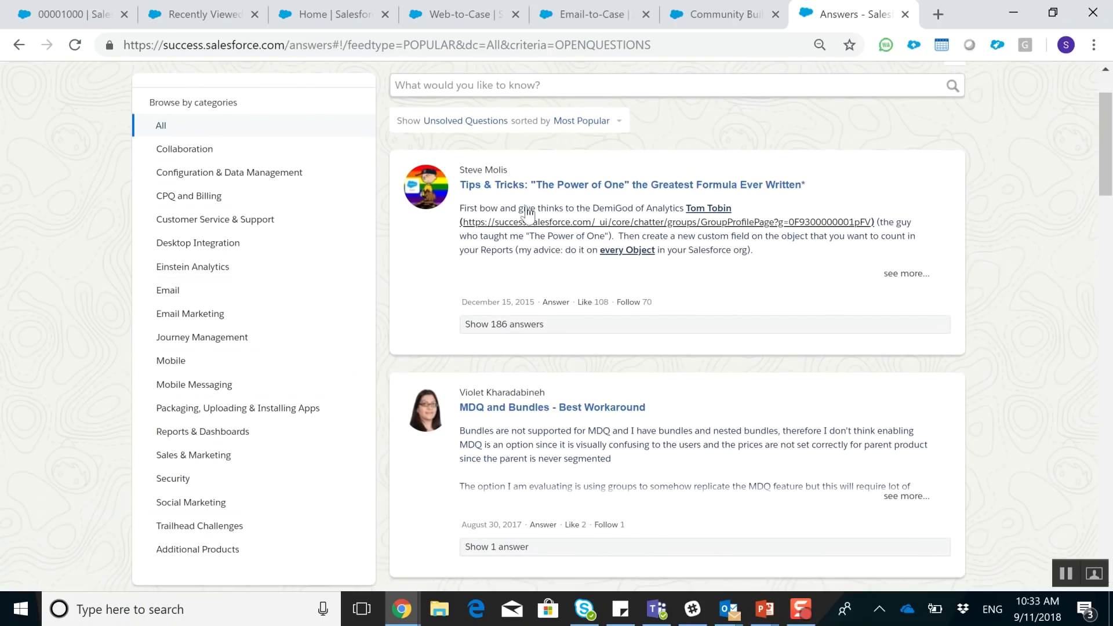
click(554, 84)
text(how to add user)
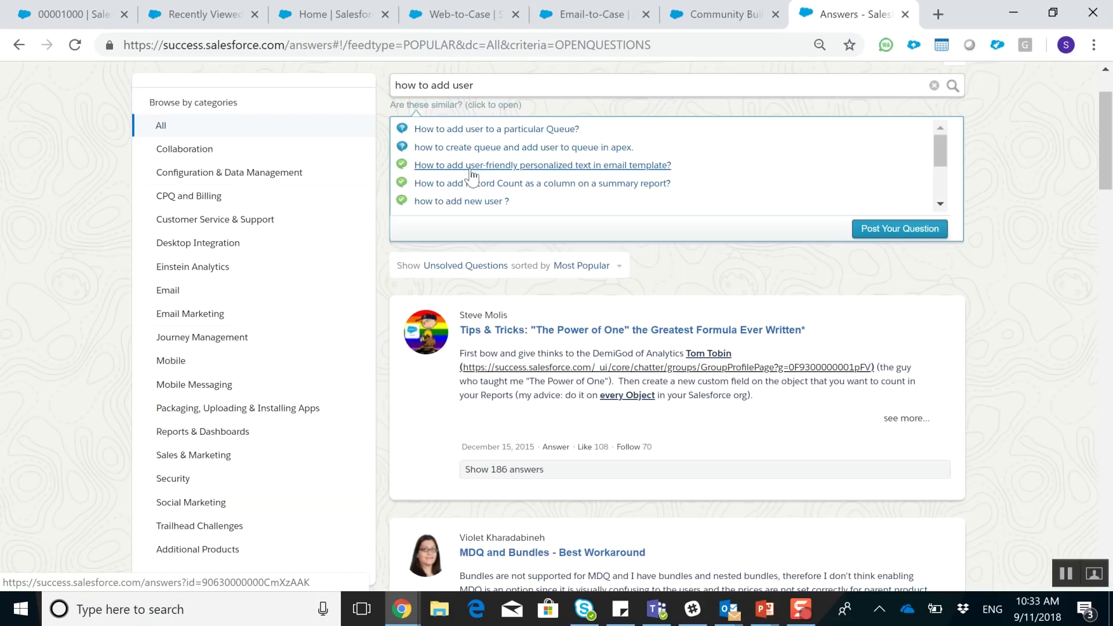
Step: Read the answers to 'how to add new user ?', then go through Collaboration to the Ideas page
click(475, 202)
scroll(749, 296, down, 3)
scroll(637, 394, down, 2)
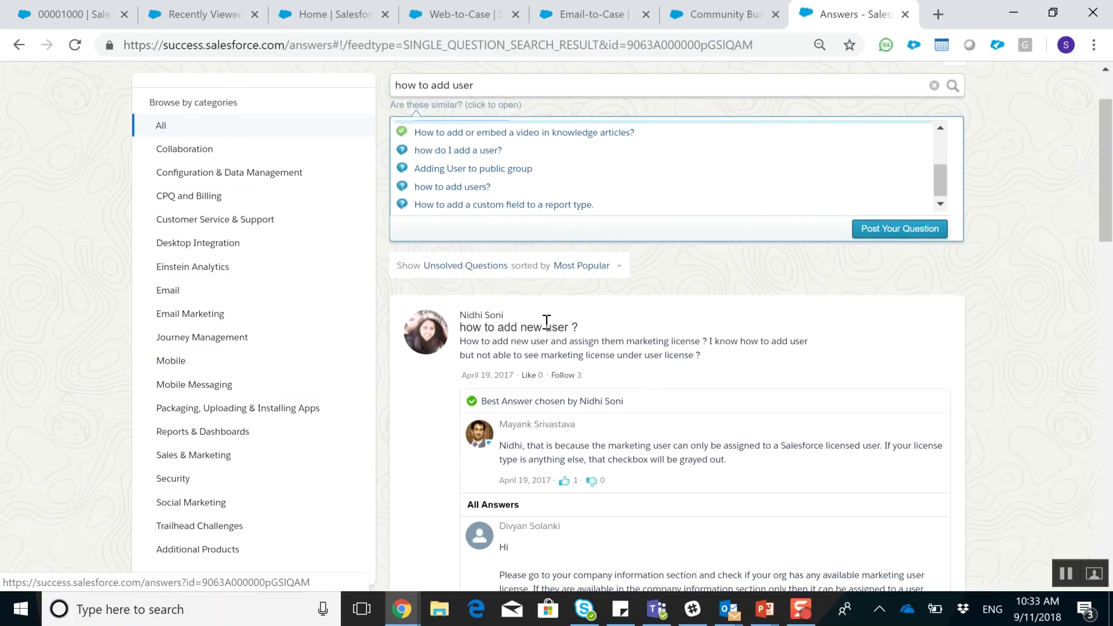
scroll(574, 316, down, 2)
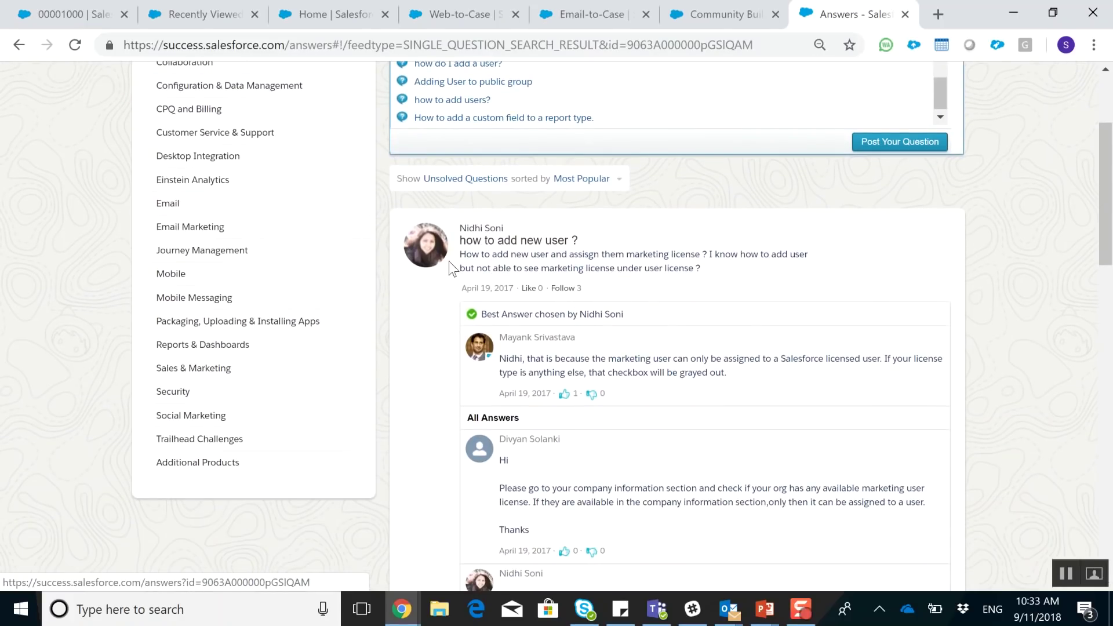
scroll(510, 316, down, 4)
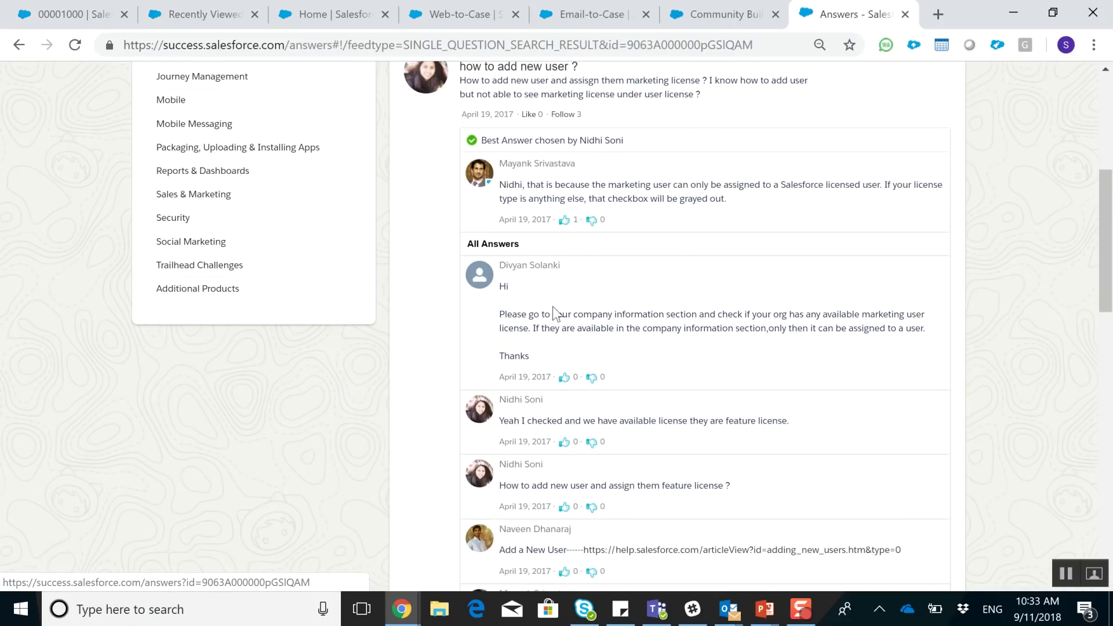
scroll(559, 281, down, 2)
scroll(562, 272, down, 2)
scroll(597, 168, up, 6)
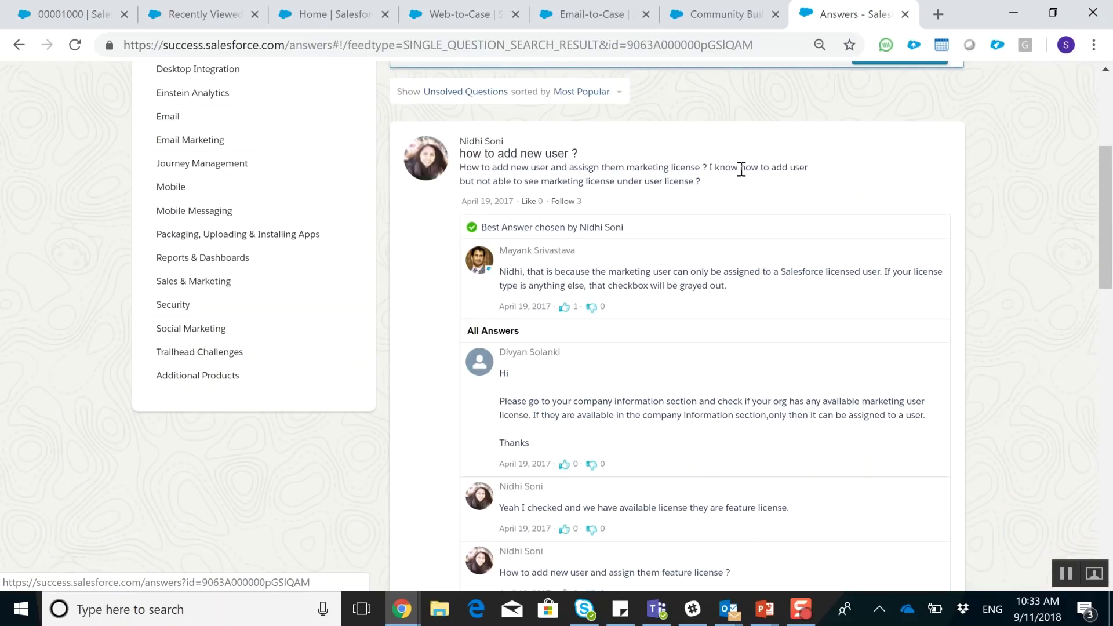
scroll(741, 168, down, 5)
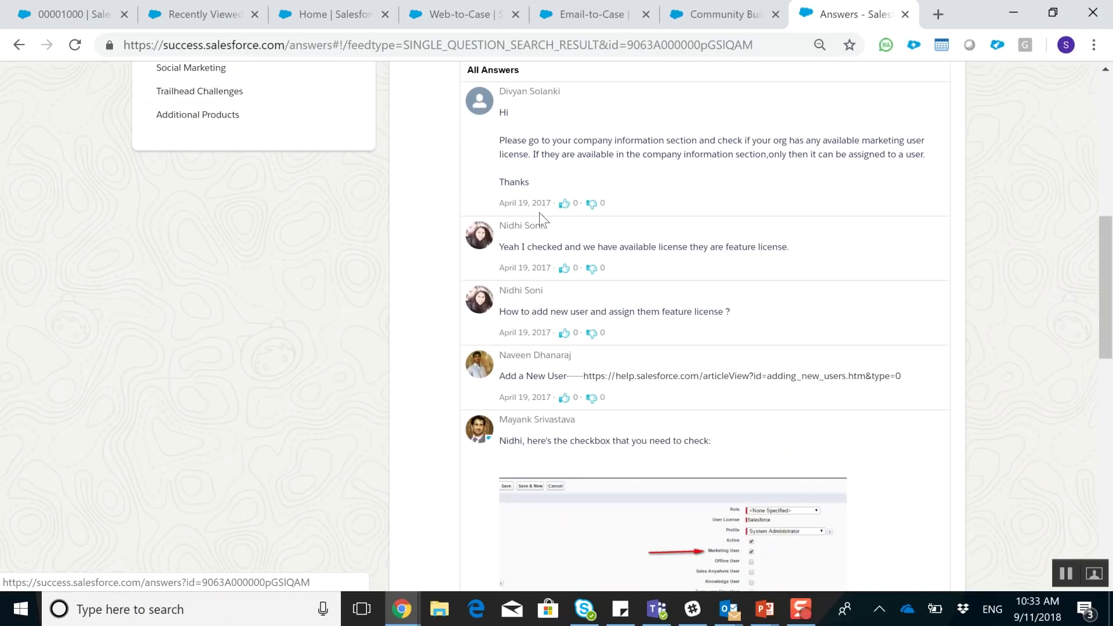
scroll(499, 279, down, 3)
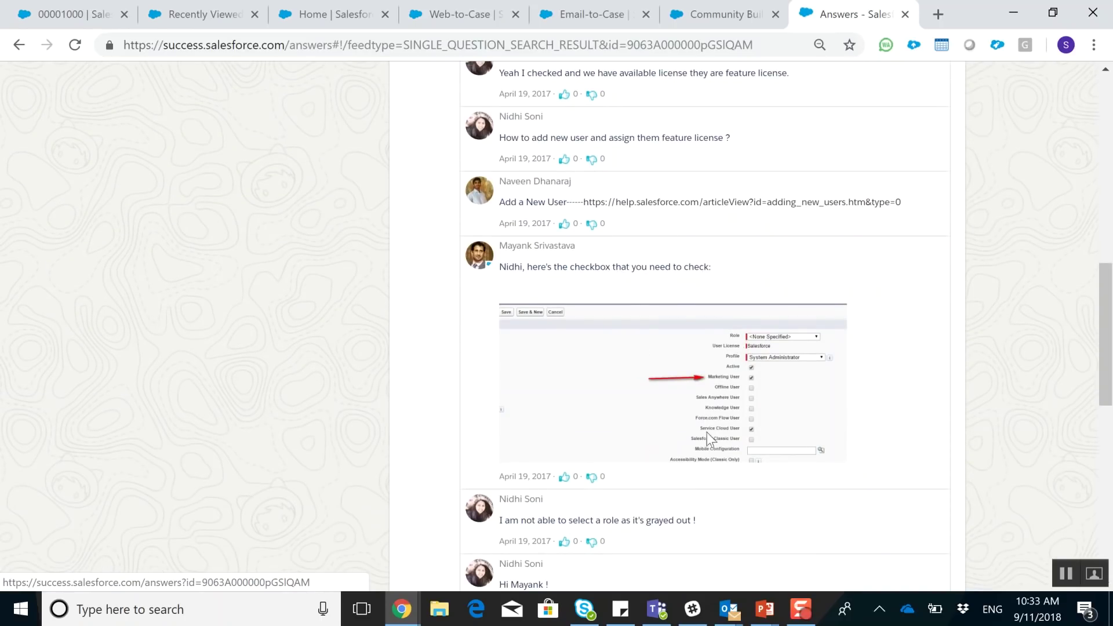
scroll(719, 386, up, 10)
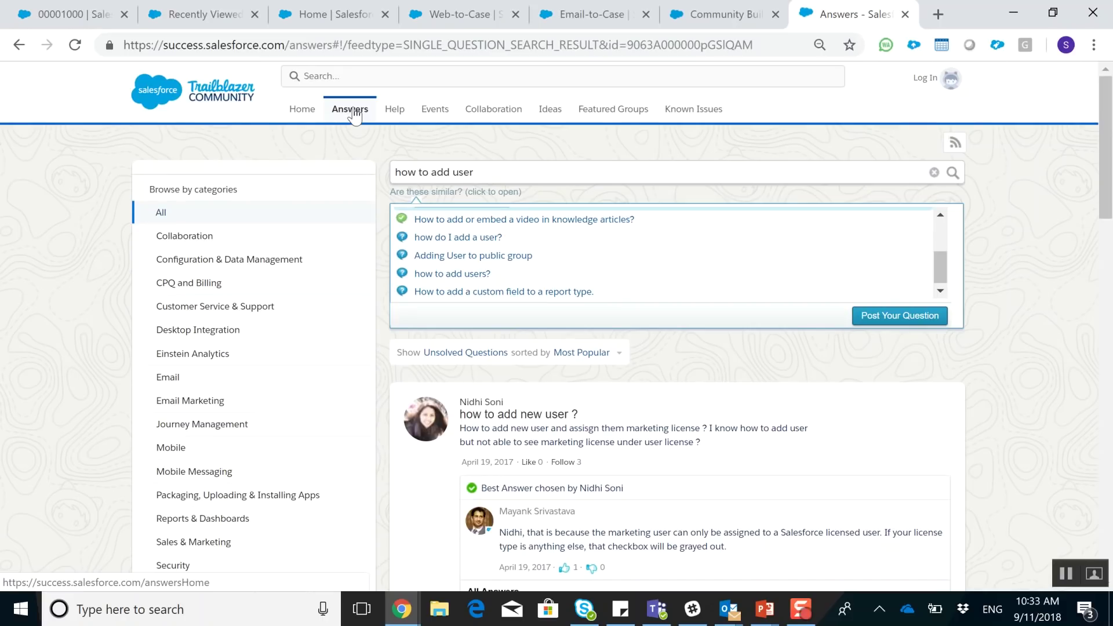
click(510, 113)
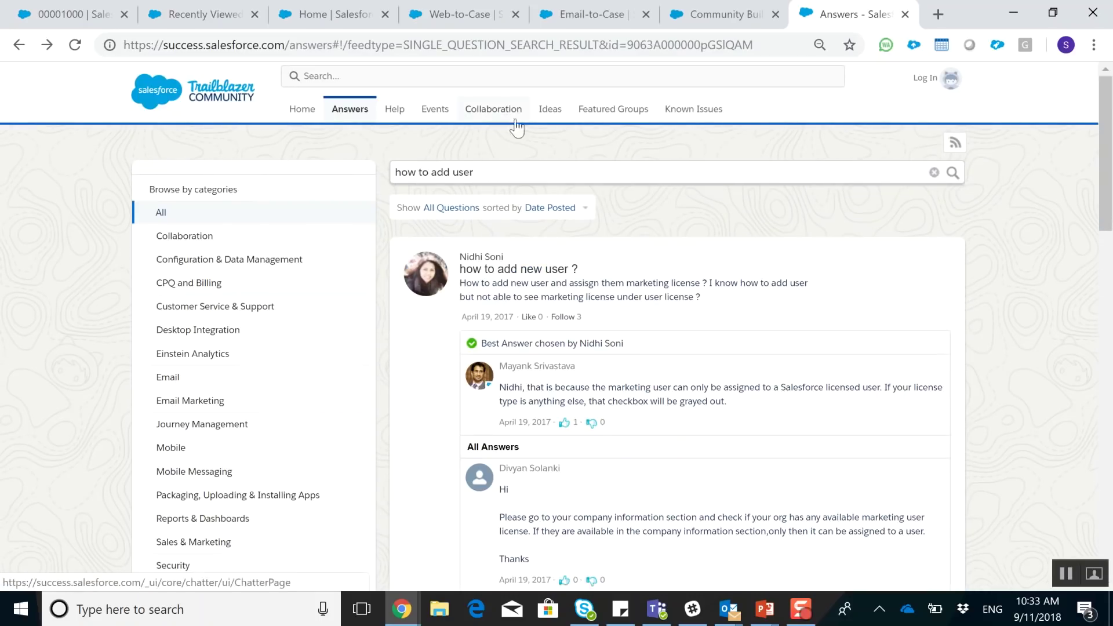
click(559, 112)
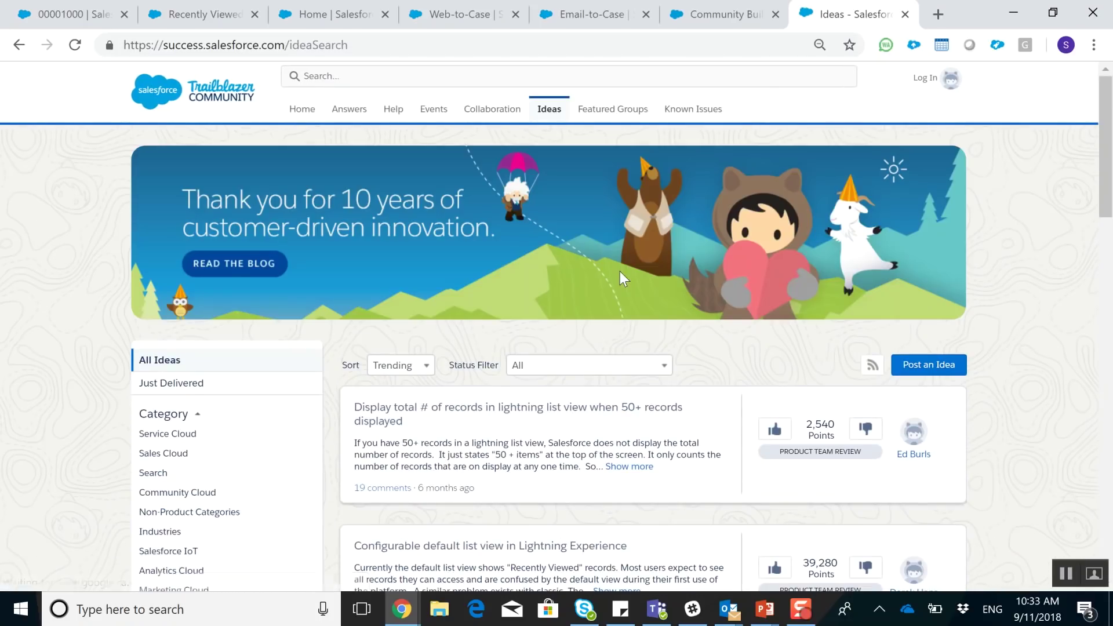
scroll(620, 271, down, 4)
scroll(620, 261, down, 2)
mouse_move(824, 371)
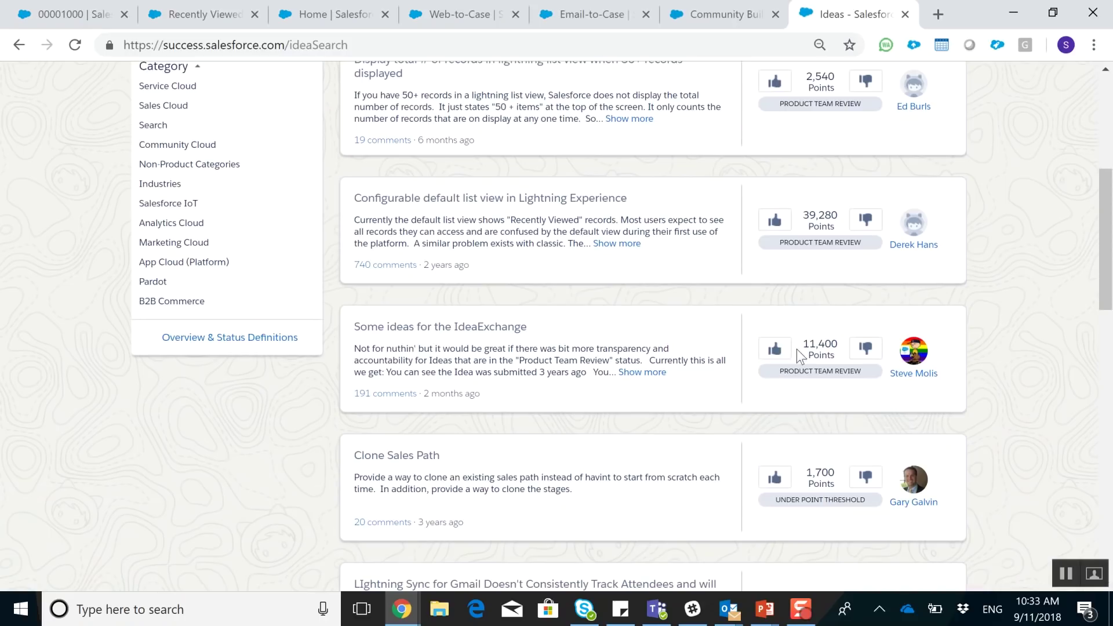
mouse_move(786, 374)
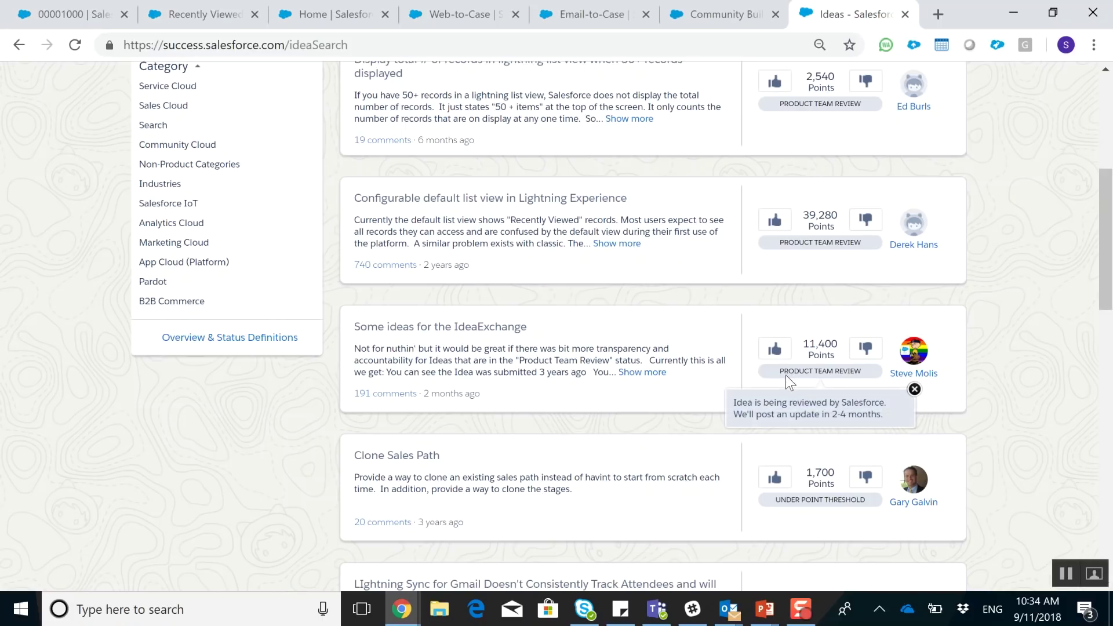
scroll(684, 347, down, 3)
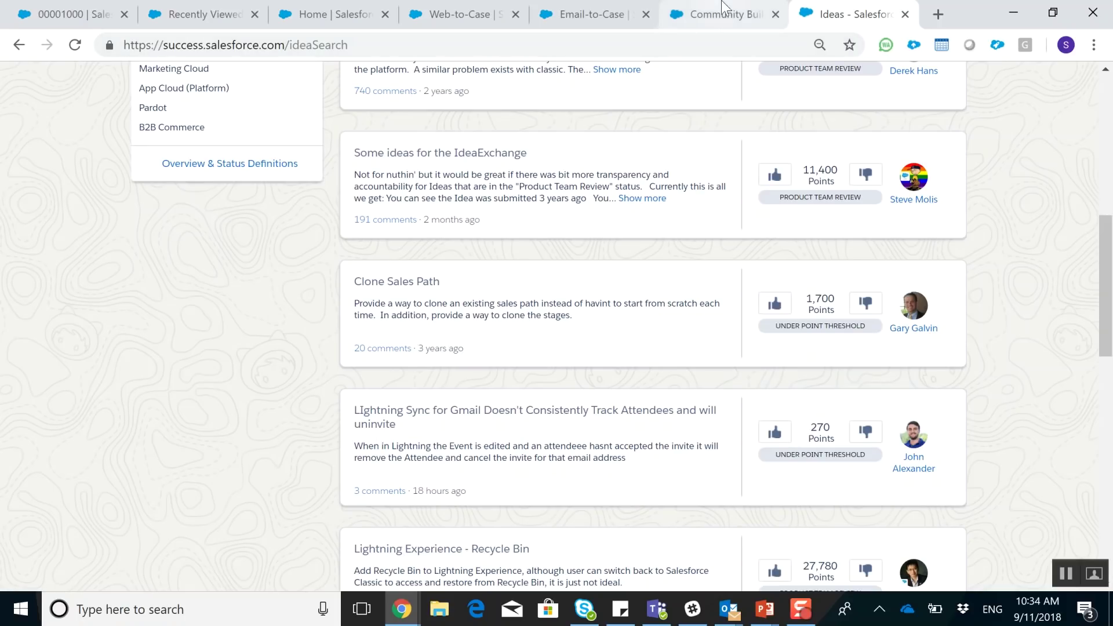
Step: Search Setup for 'commun' and open the partner community preview in Community Builder
click(464, 1)
click(338, 1)
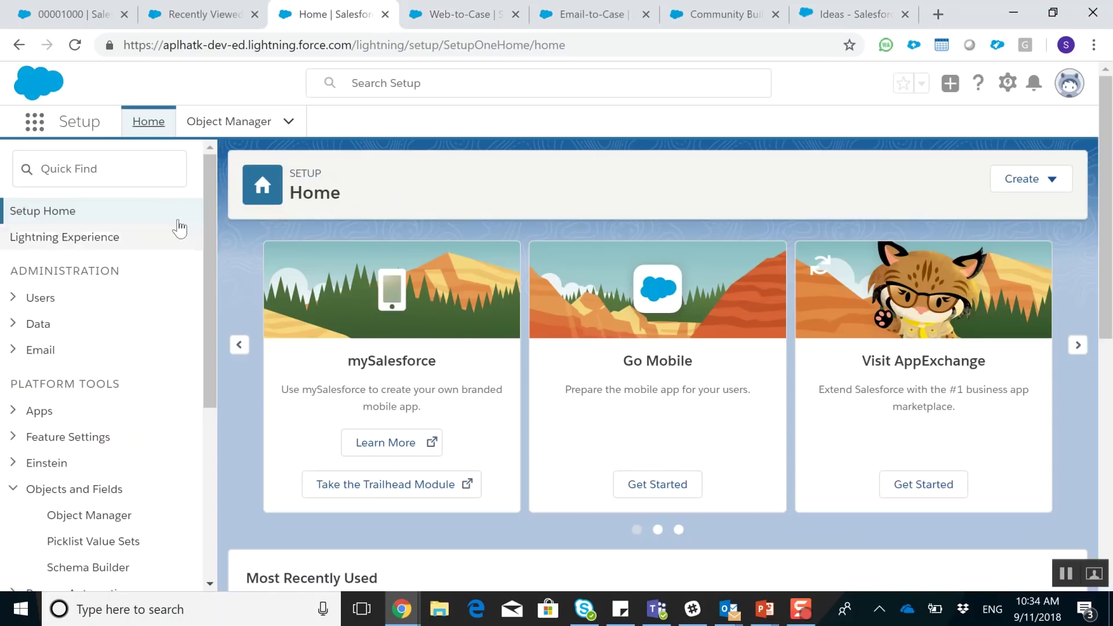
click(123, 161)
text(co)
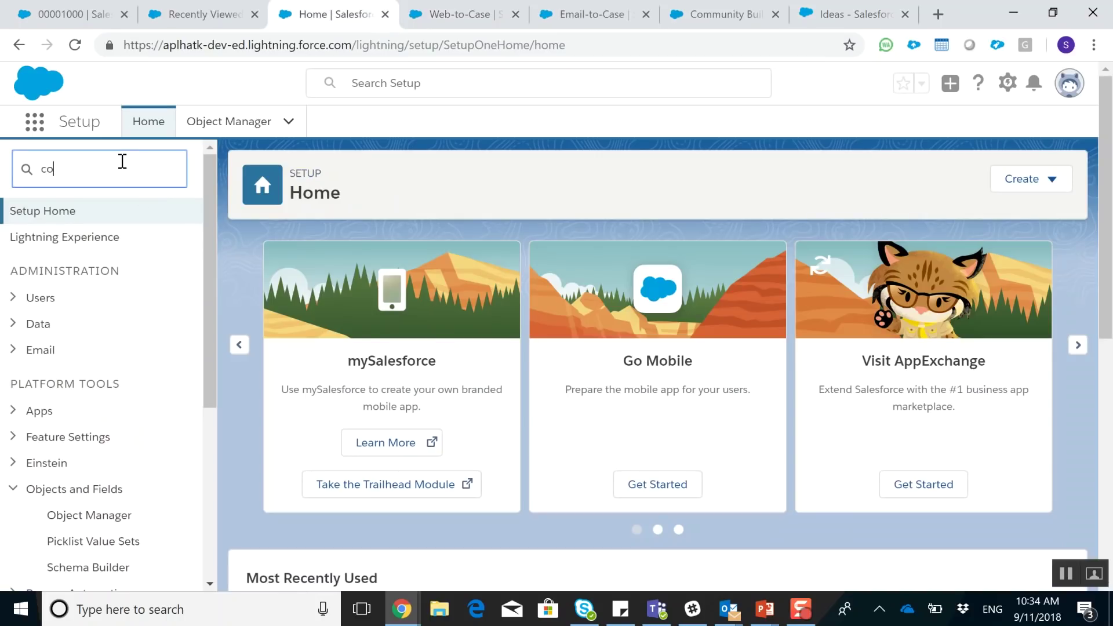
text(mmun)
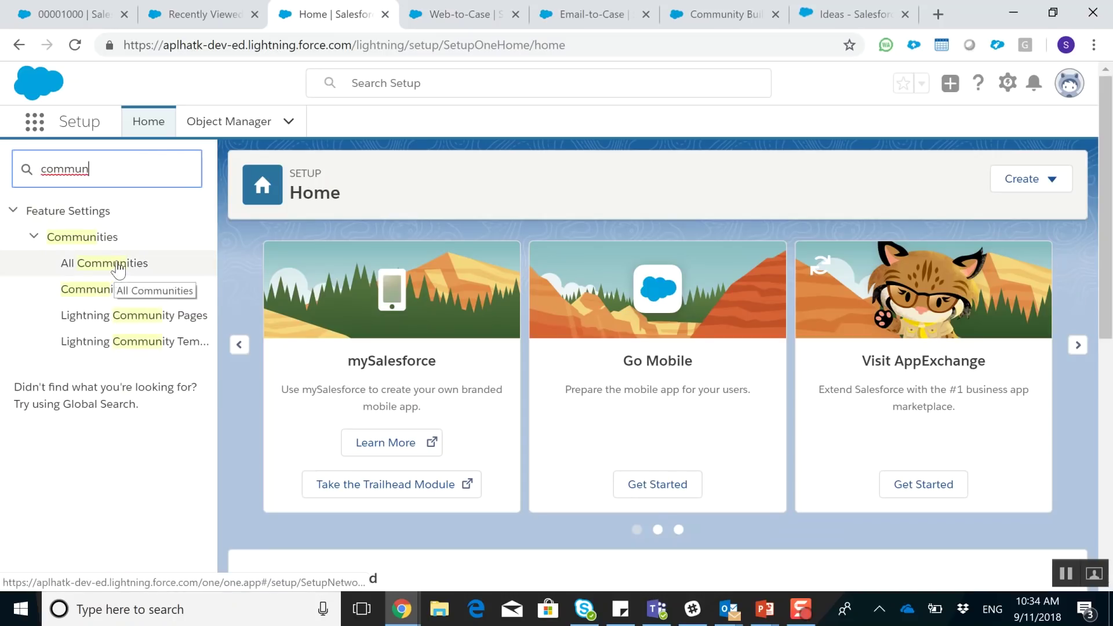
click(684, 15)
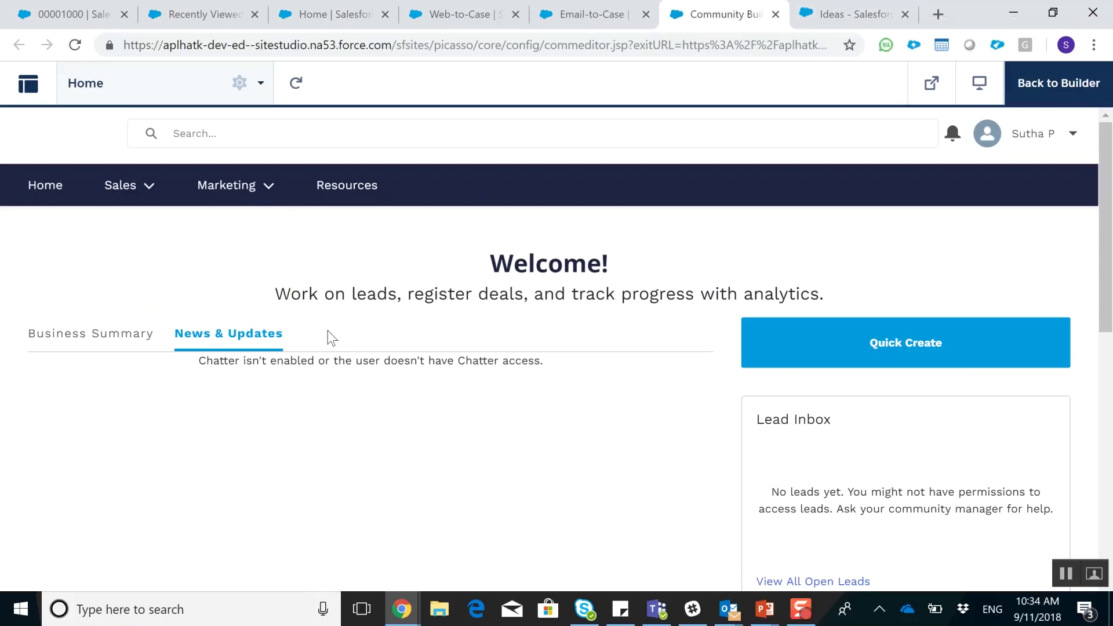
scroll(326, 329, down, 3)
scroll(621, 286, up, 3)
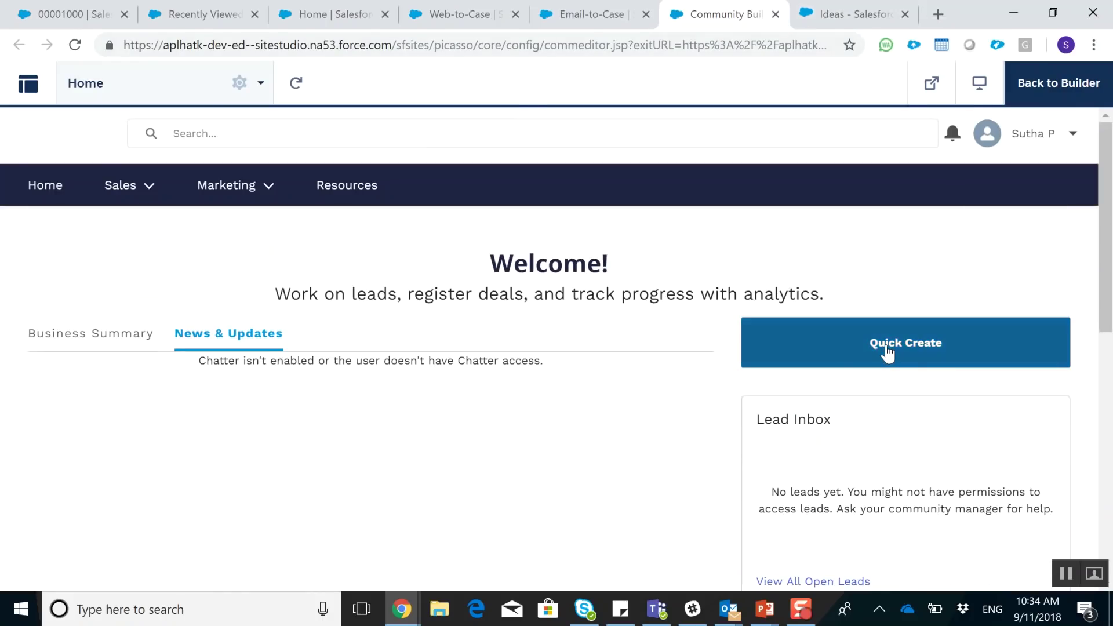
Step: Quick-create a New Case, expand the Sales and Marketing menus, and return to Home
click(885, 343)
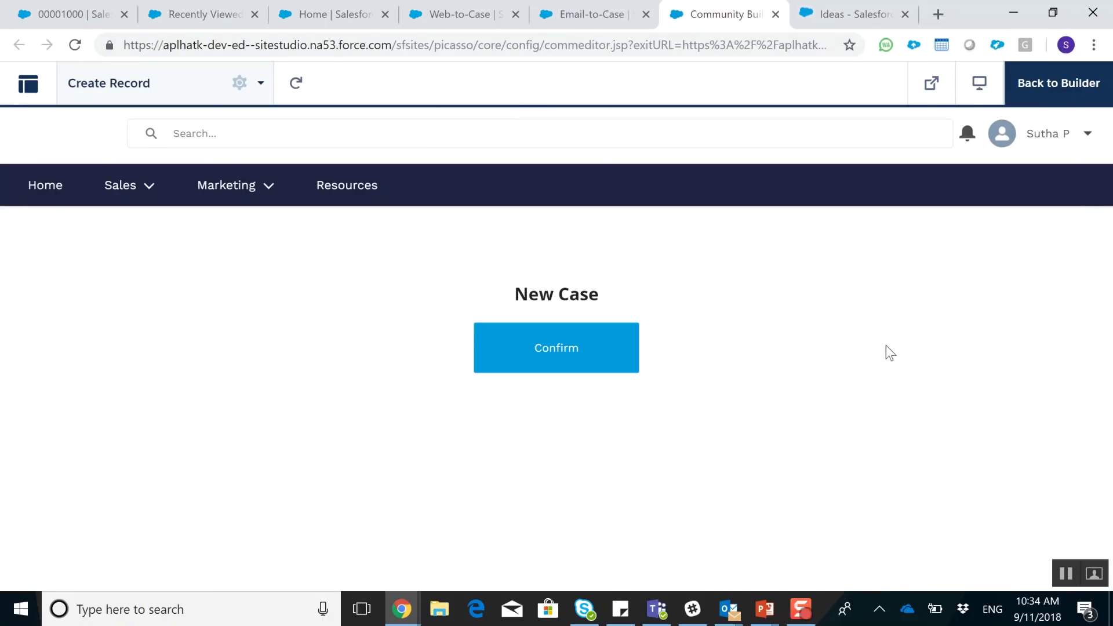
click(561, 367)
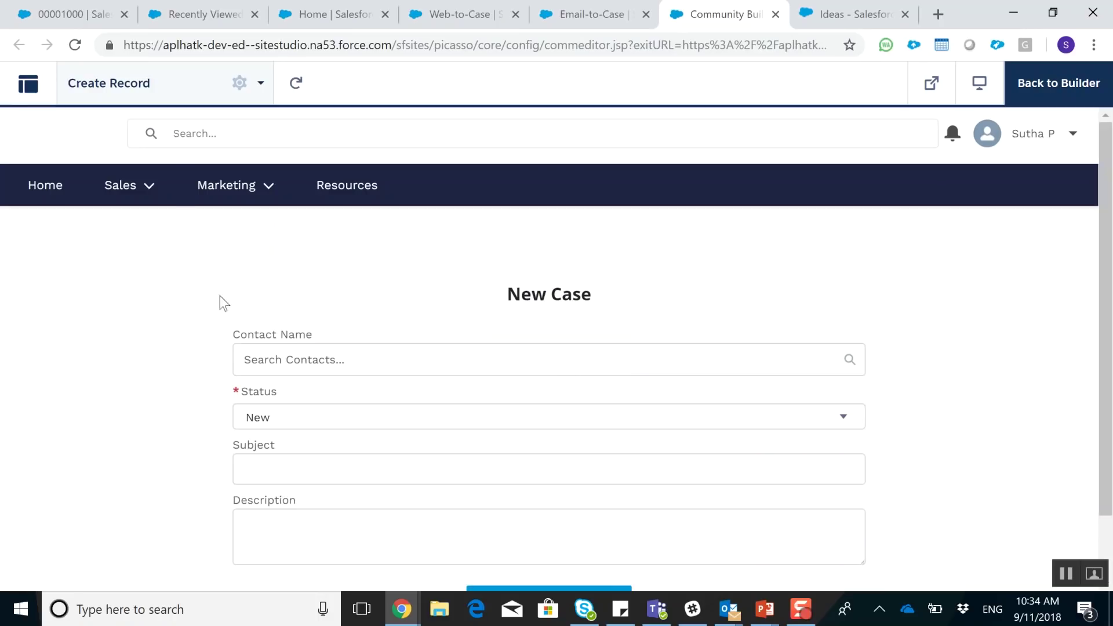
click(128, 200)
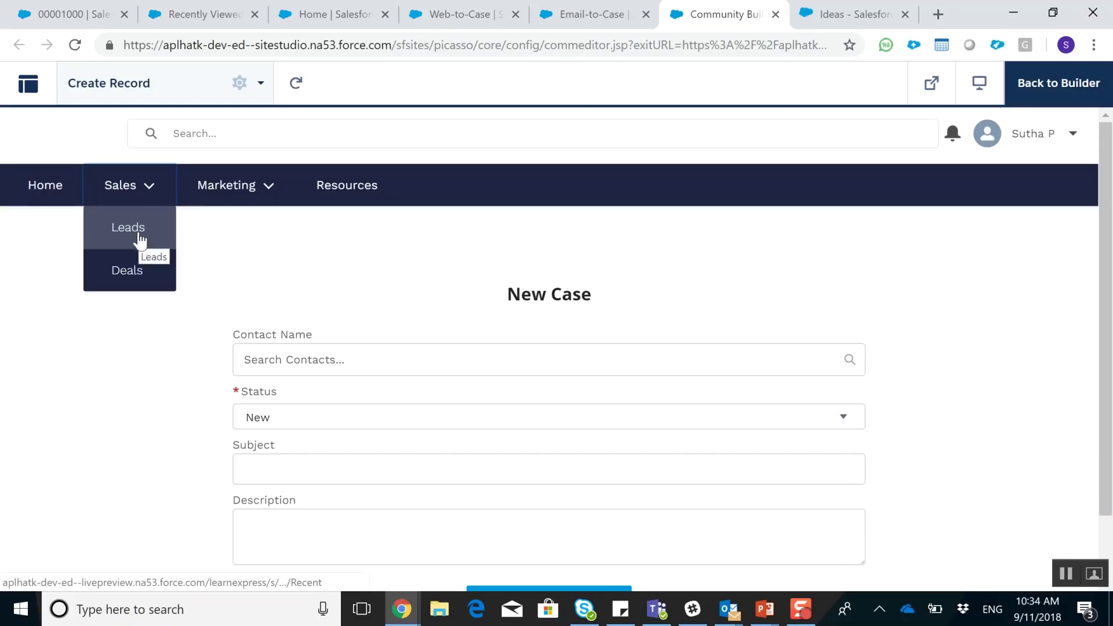
click(233, 191)
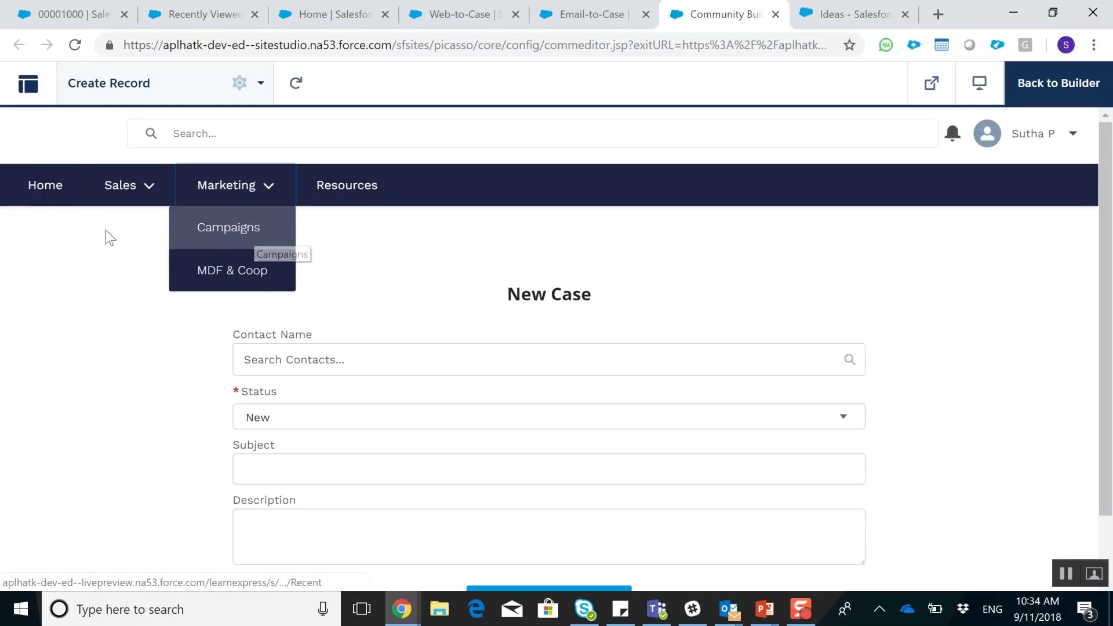
click(37, 191)
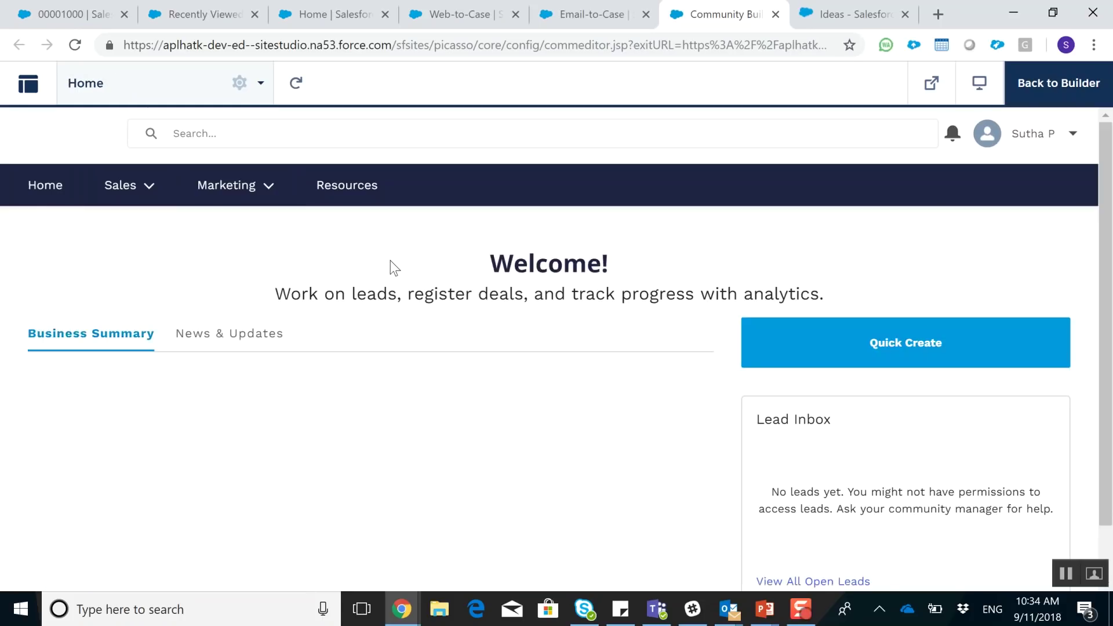
Step: Show the partner community's News & Updates feed and scroll through its Chatter-not-enabled notice
scroll(391, 260, down, 3)
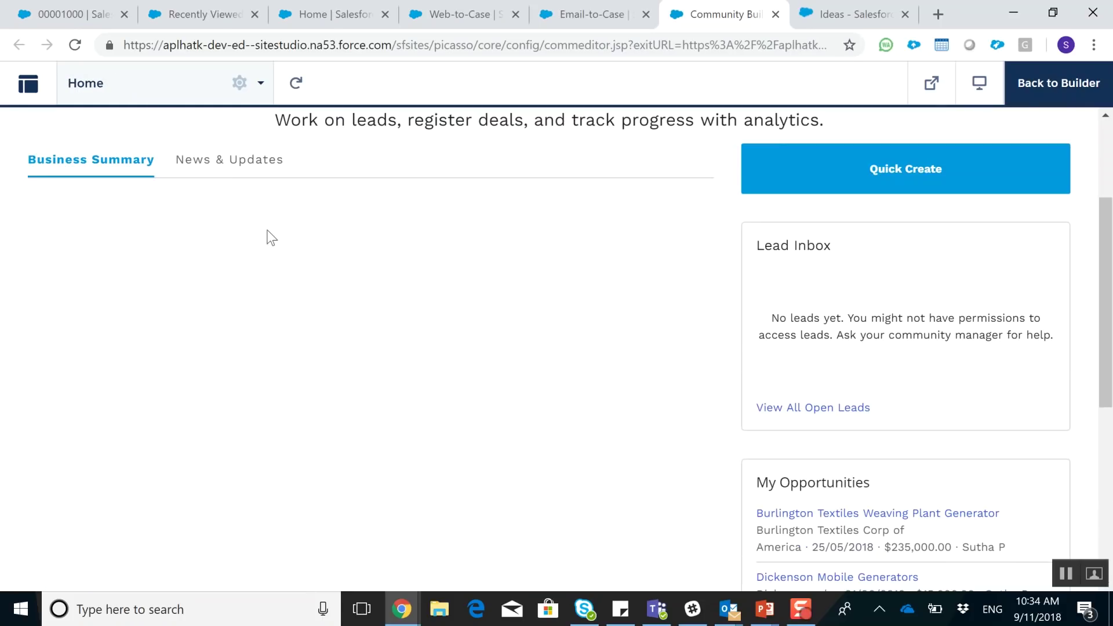
click(210, 175)
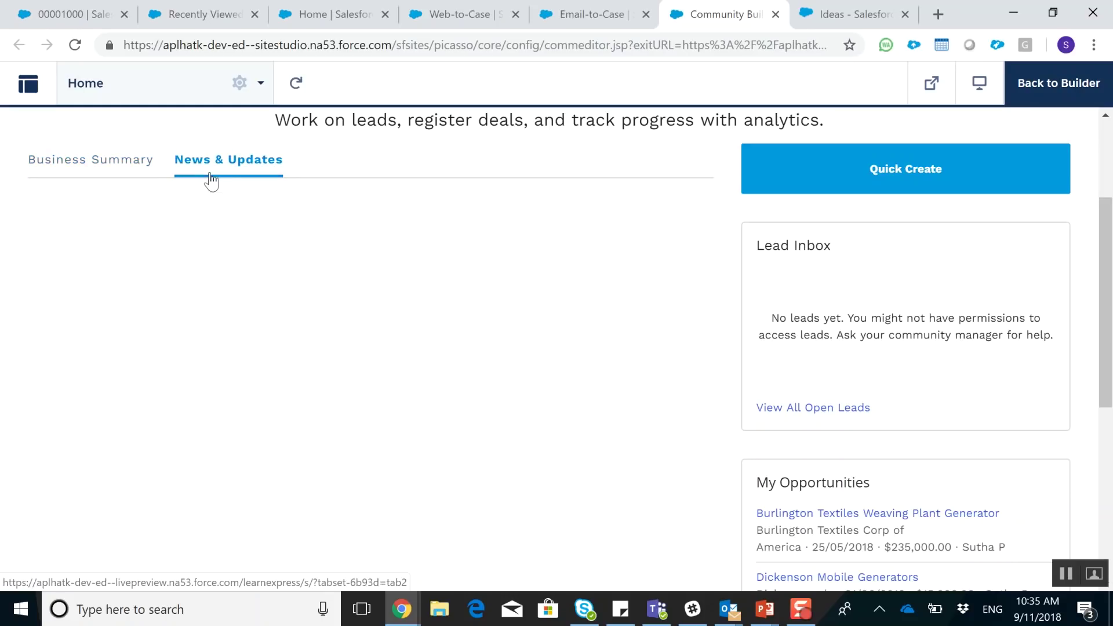
scroll(782, 370, down, 3)
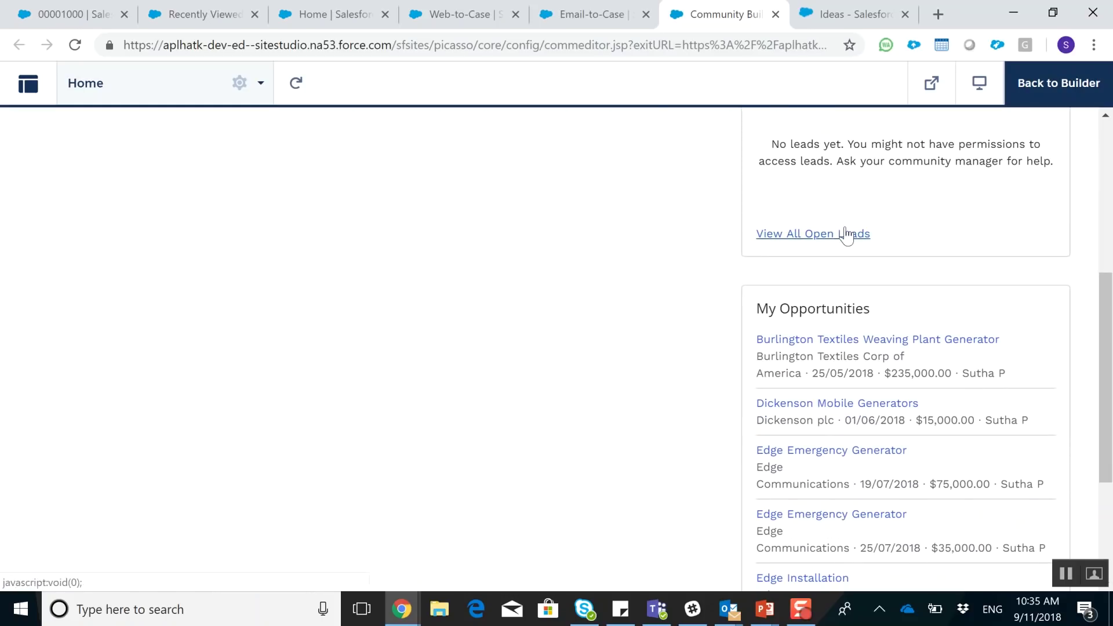
scroll(841, 267, down, 2)
scroll(843, 388, up, 6)
scroll(847, 363, up, 2)
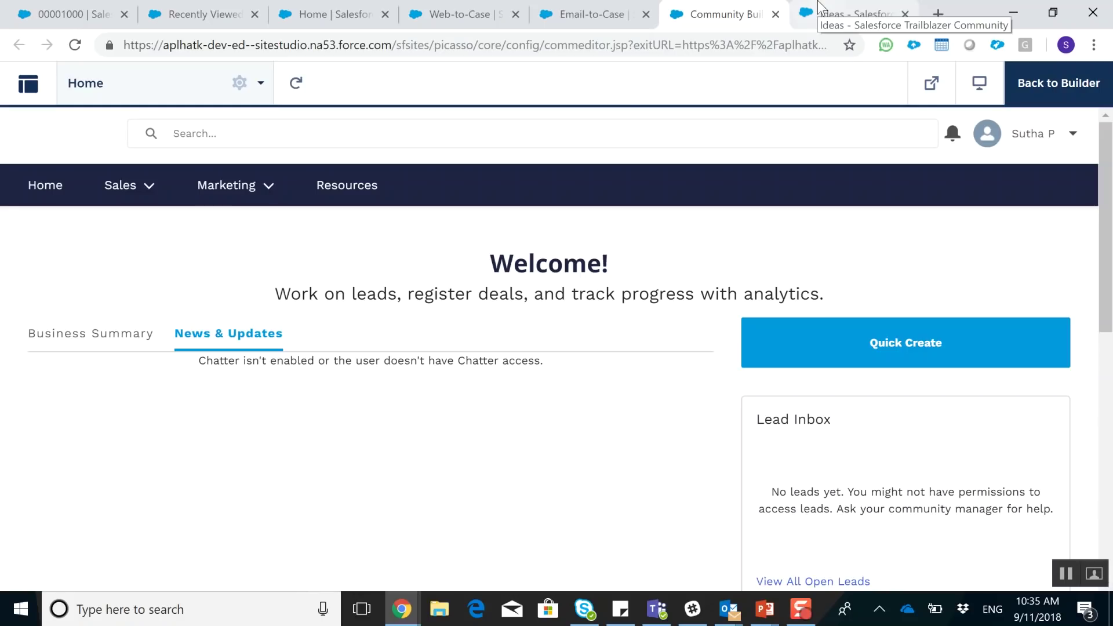
Step: From the Ideas tab, search Google for 'how to add new user salesforce'
click(861, 7)
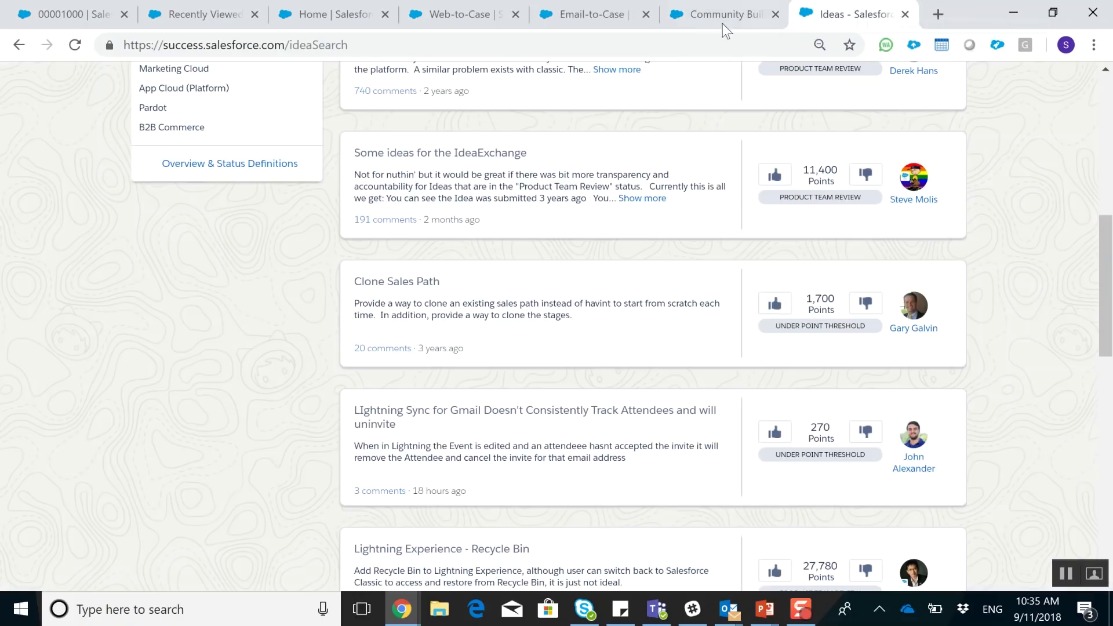
click(708, 37)
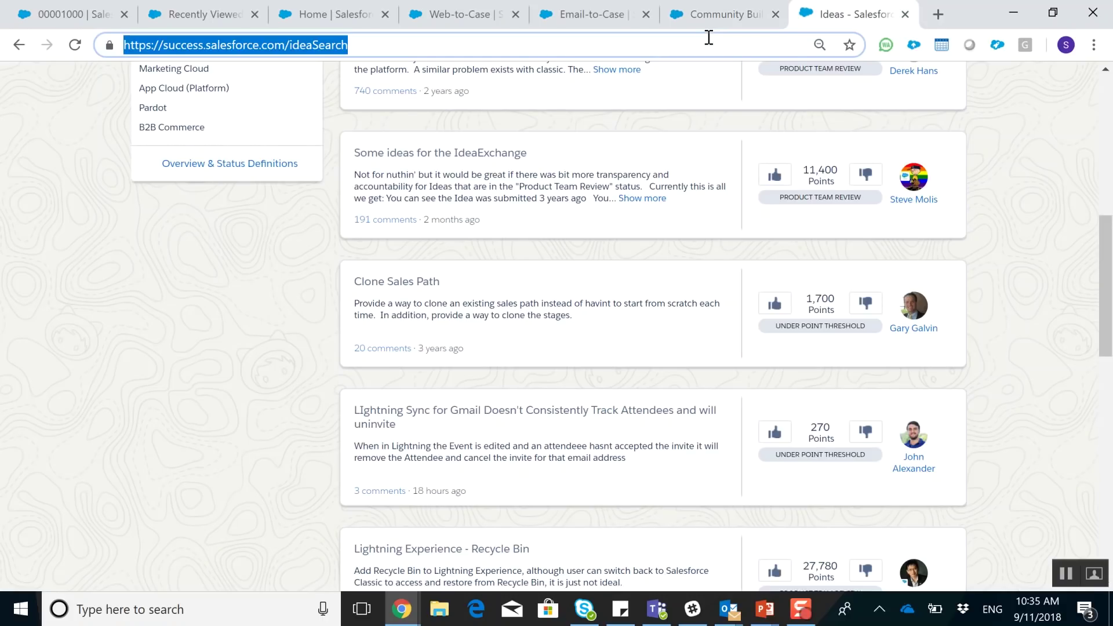
text(how to add us)
key(BackSpace)
key(BackSpace)
text(new use)
key(BackSpace)
key(BackSpace)
text(ser salesforce)
key(Return)
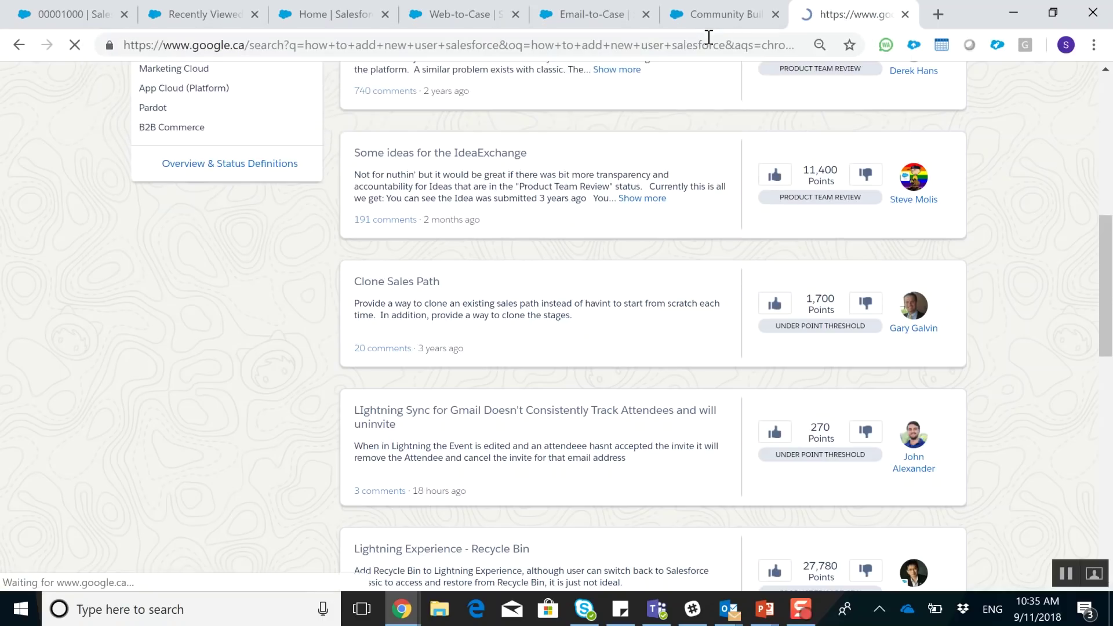
Step: Scroll the search results and highlight the Trailblazer answer's web address
scroll(369, 247, down, 3)
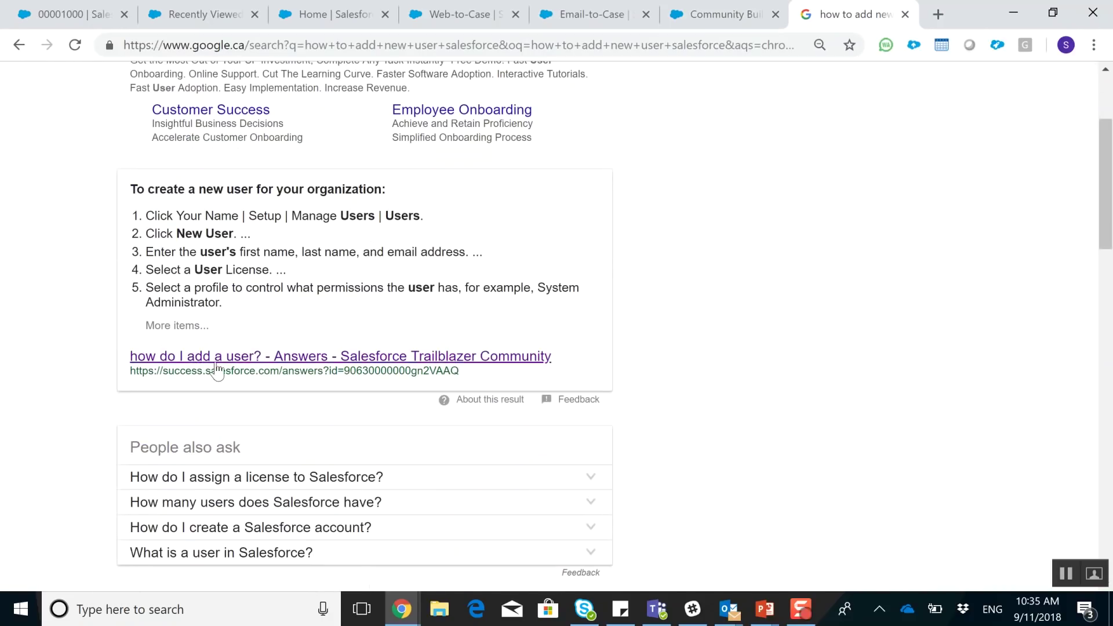
scroll(220, 366, down, 3)
scroll(174, 220, up, 1)
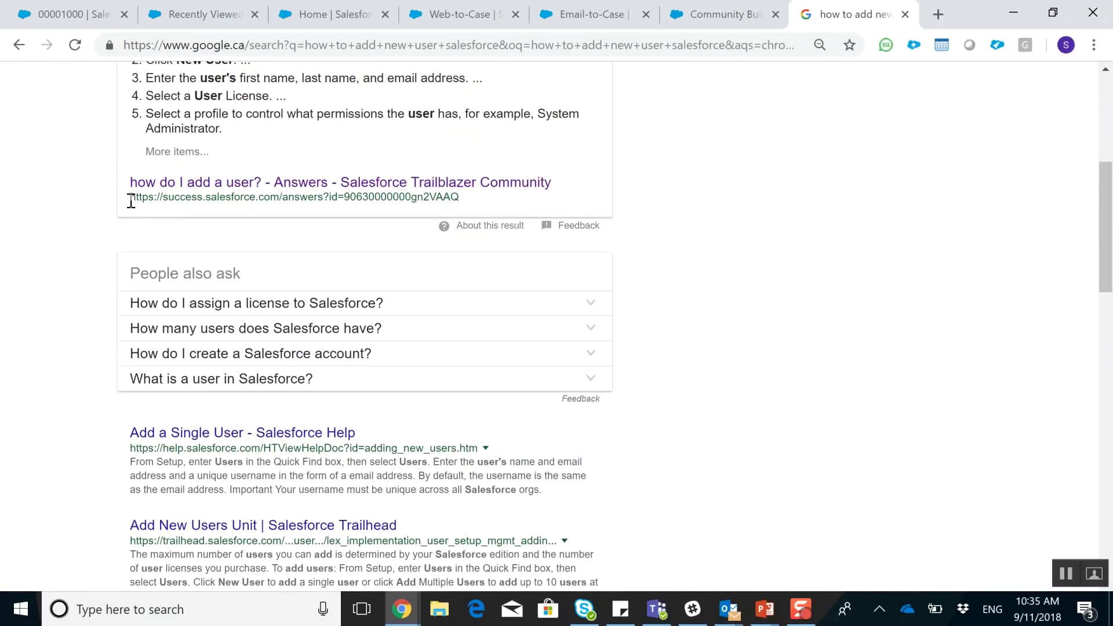
drag(130, 197, 288, 198)
scroll(303, 365, down, 1)
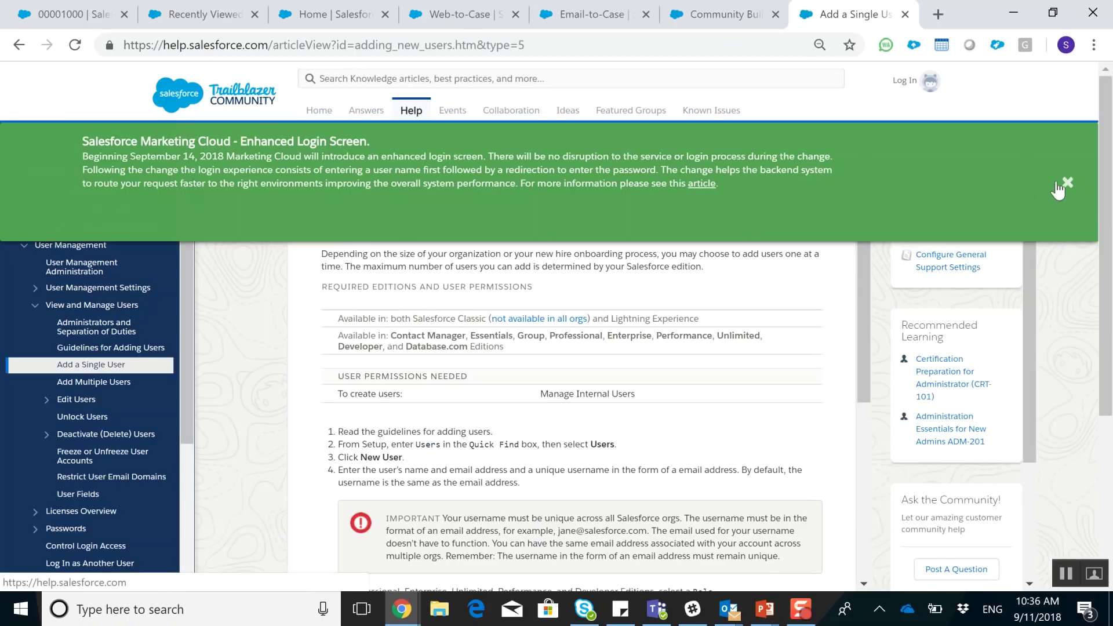
Step: Dismiss the Marketing Cloud banner, scroll the Add a Single User steps, then return to PowerPoint
click(1057, 184)
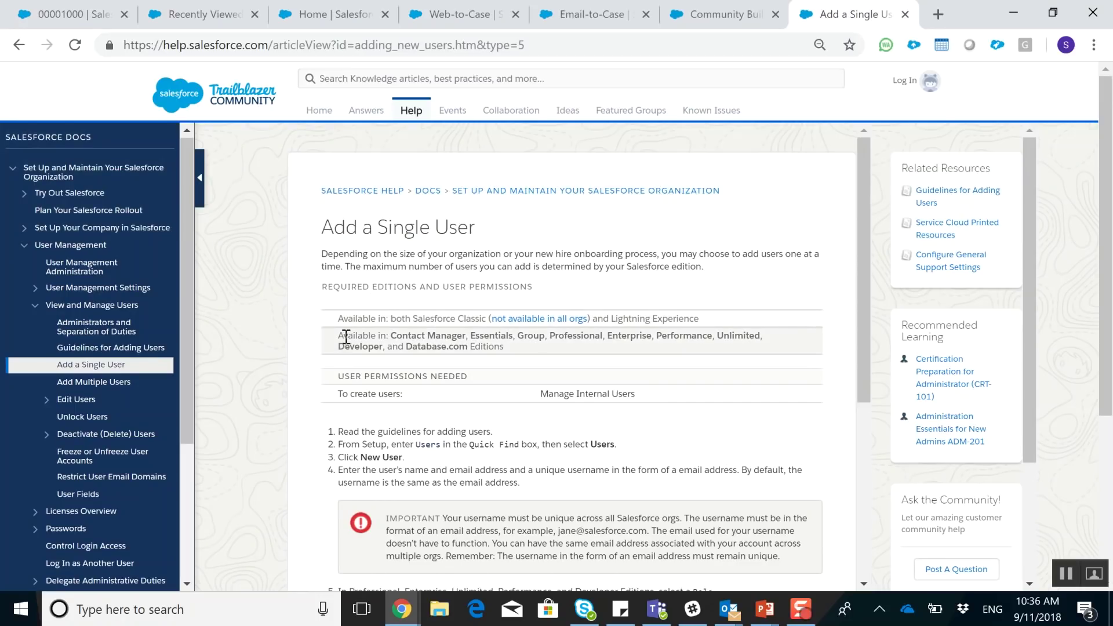
scroll(437, 381, down, 3)
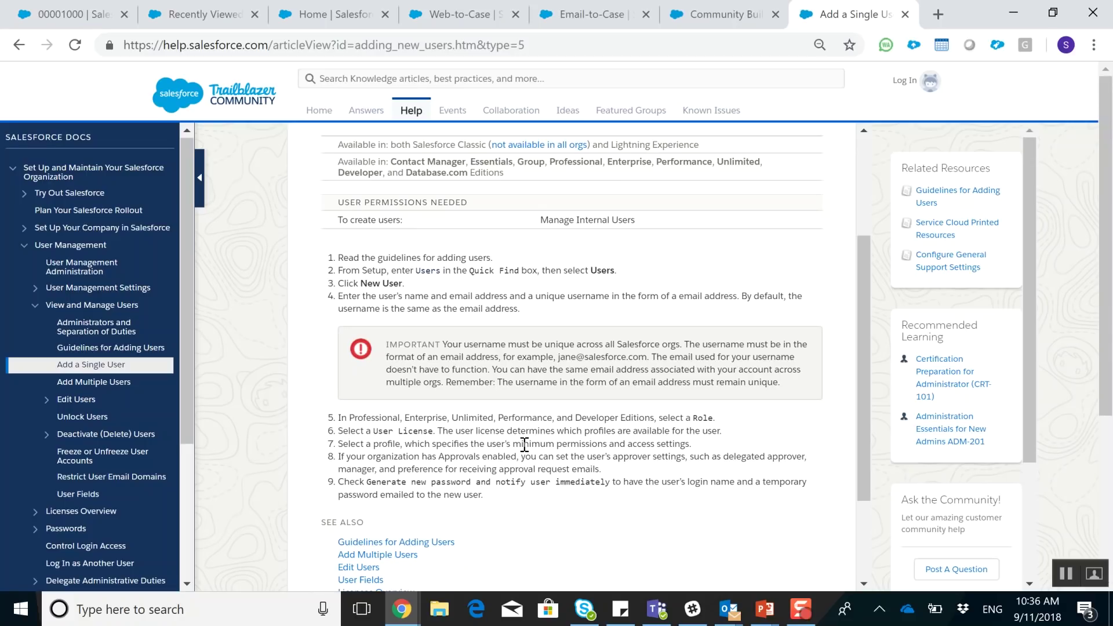
key(alt+Tab)
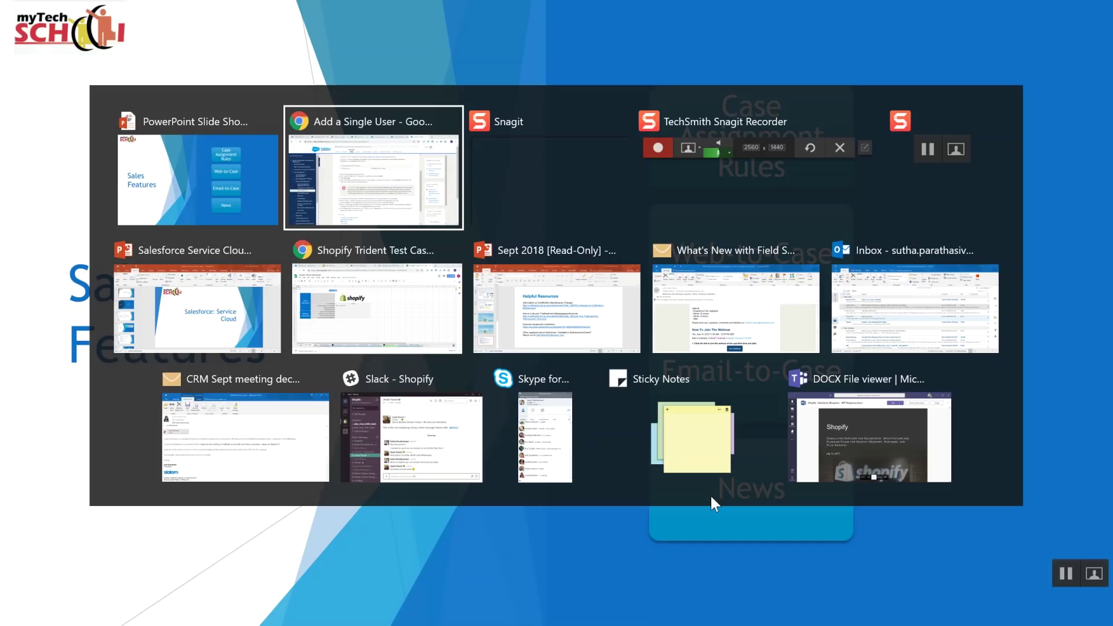
Step: Back in Chrome, review the Web-to-Case settings, then bring up the Email-to-Case Settings page
click(238, 10)
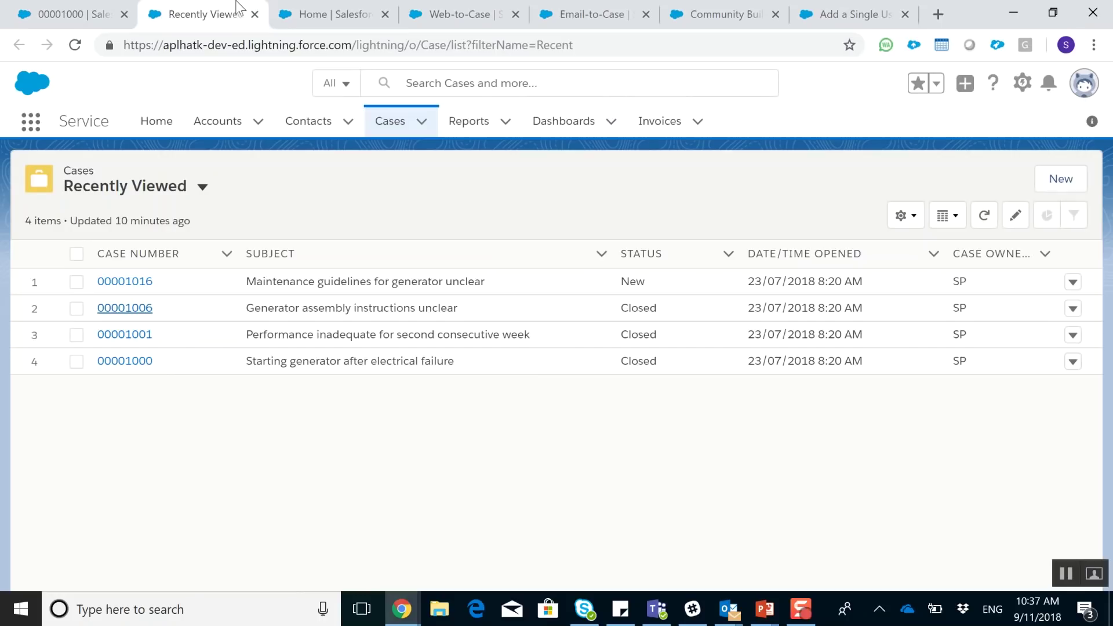
click(302, 7)
click(458, 14)
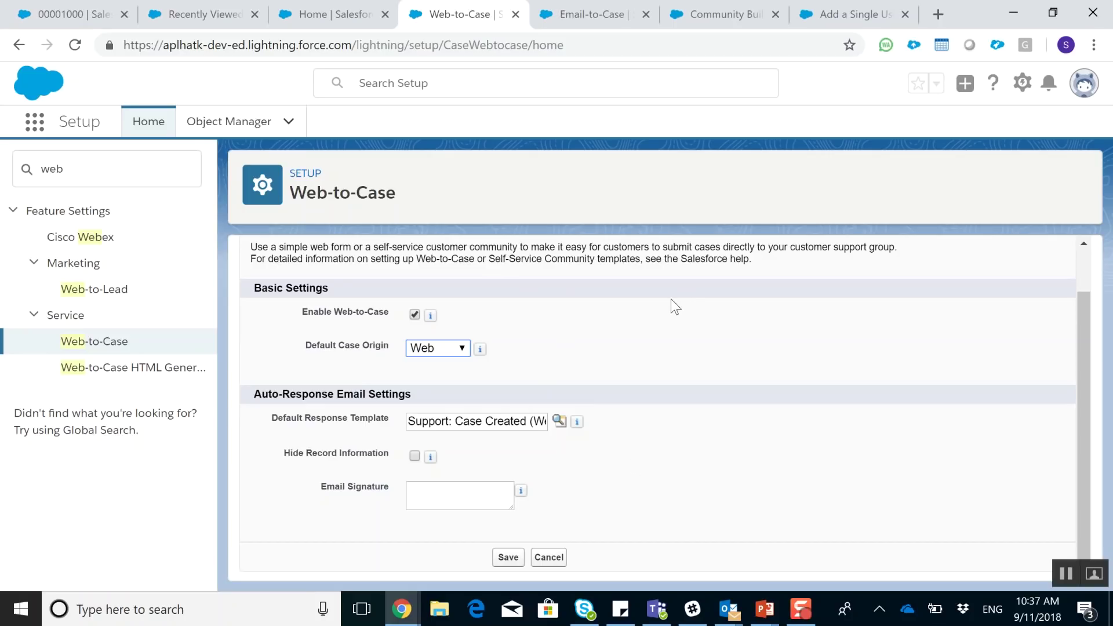
click(614, 14)
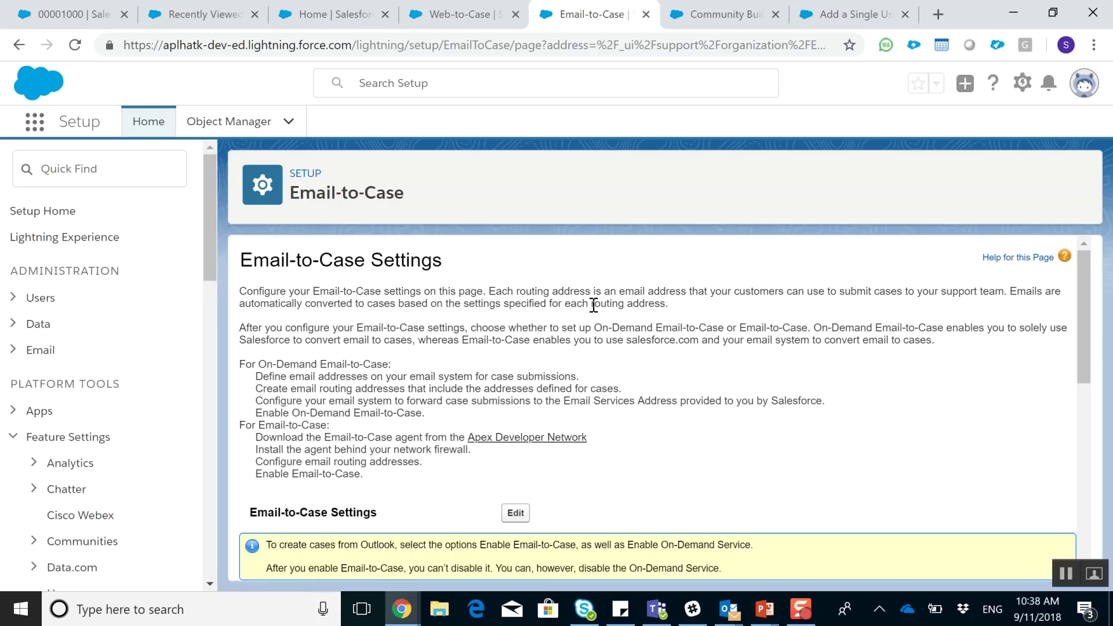
Step: Filter Setup for 'case' and view the Standard assignment rule's five entries
click(151, 170)
text(case)
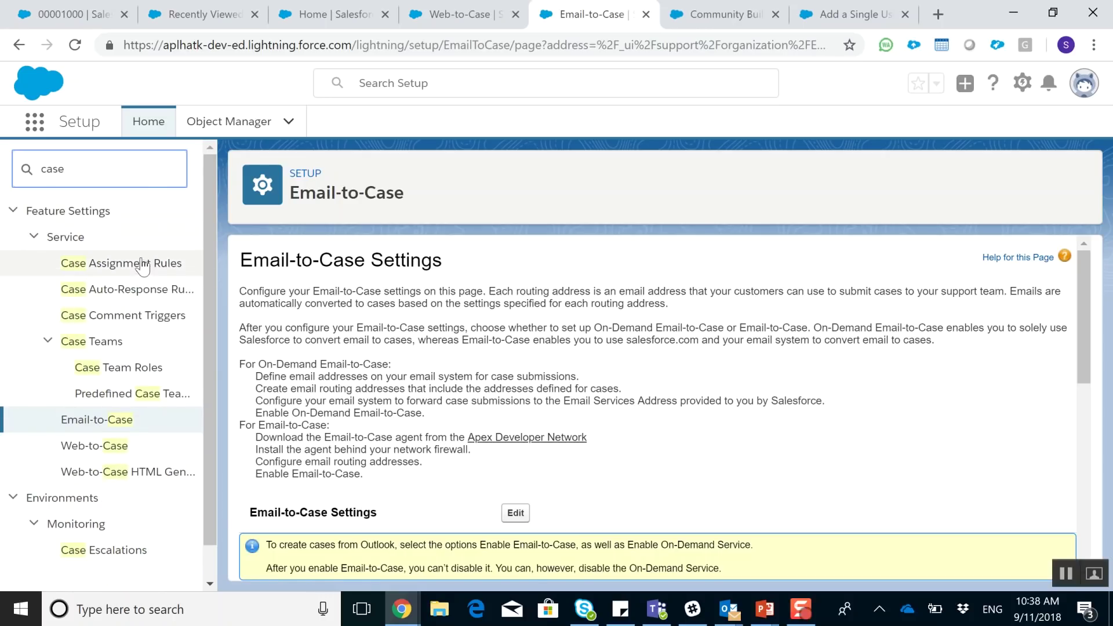
click(119, 262)
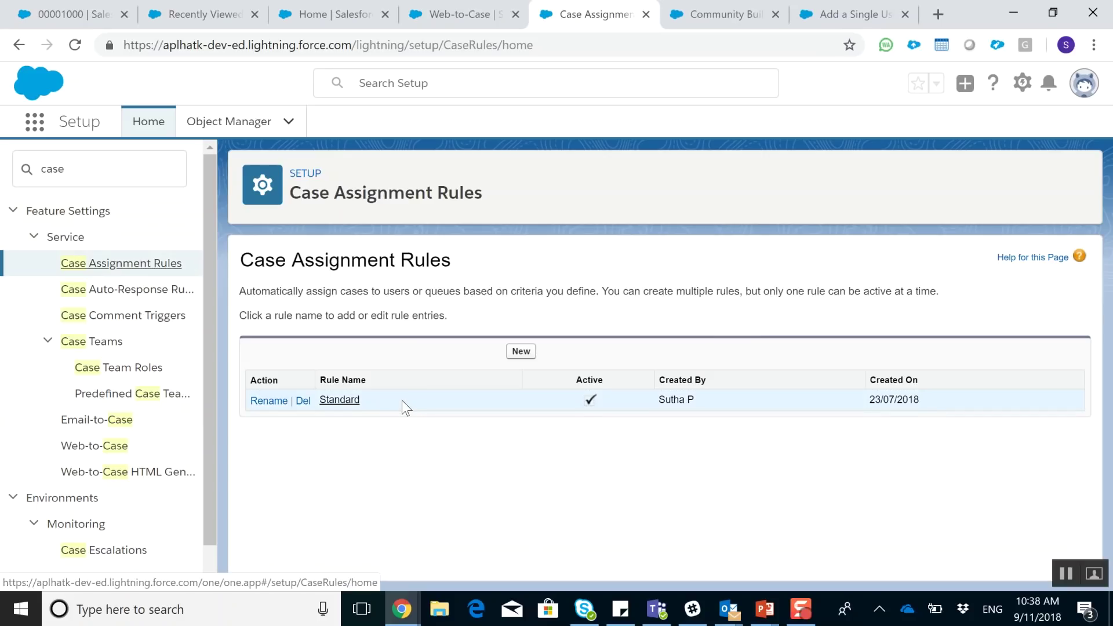
click(347, 401)
scroll(635, 352, down, 2)
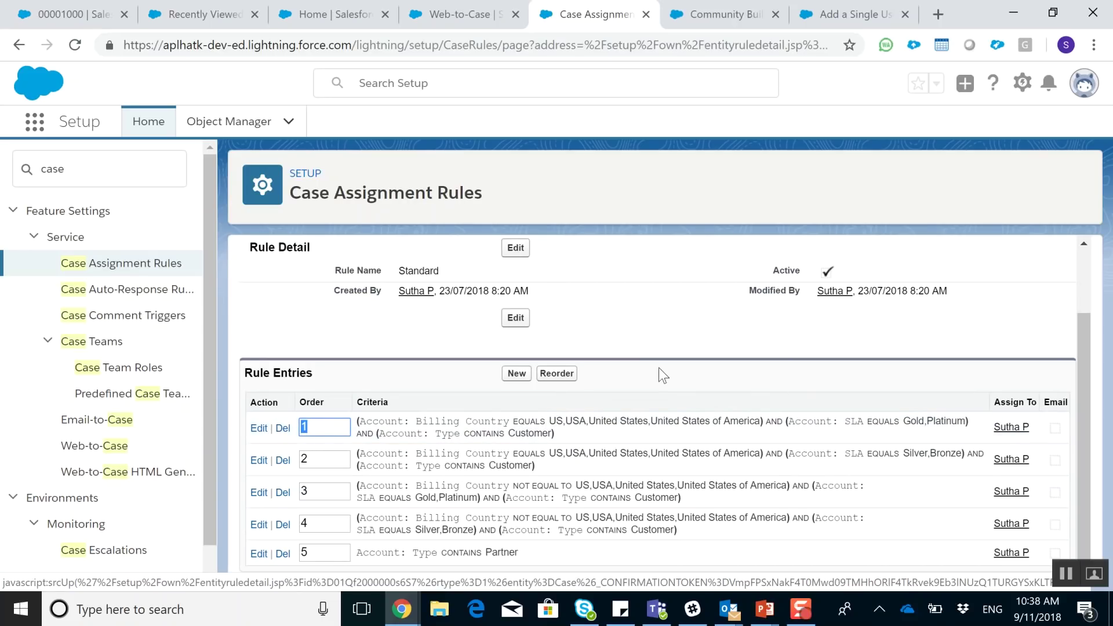
Step: Open Case Auto-Response Rules from the Service section of the Setup sidebar
click(158, 296)
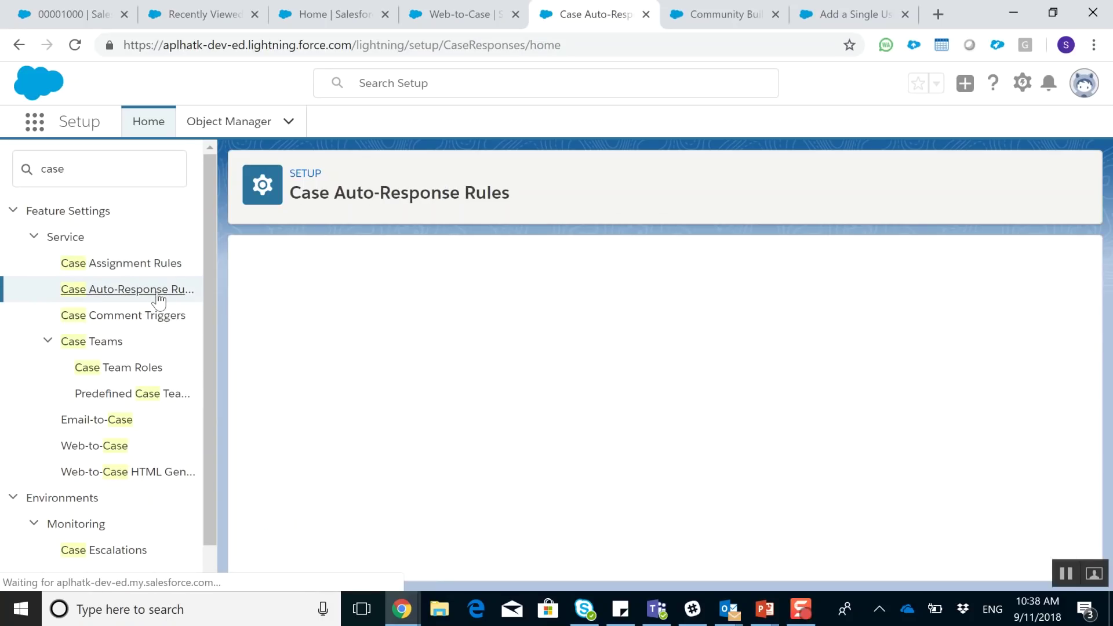